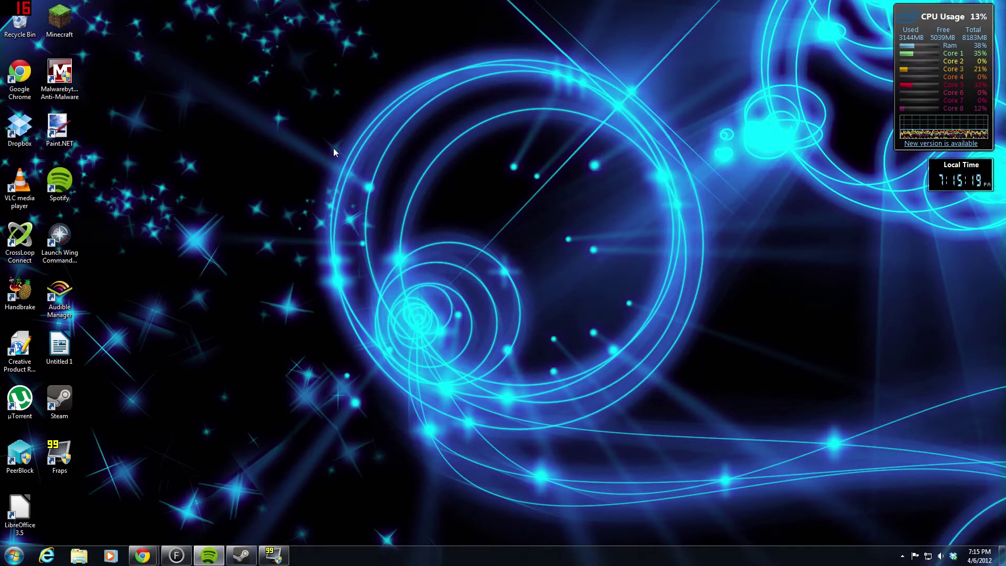
- Launch the br_free installer from the Downloads folder and allow it past the security warning
{"action": "left_click", "coordinate": [79, 555]}
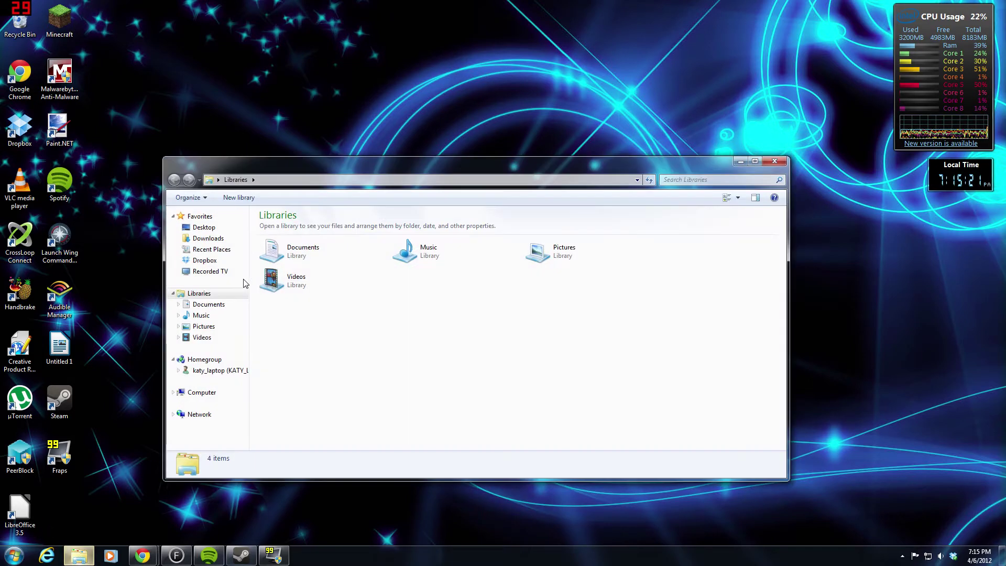
{"action": "left_click", "coordinate": [207, 239]}
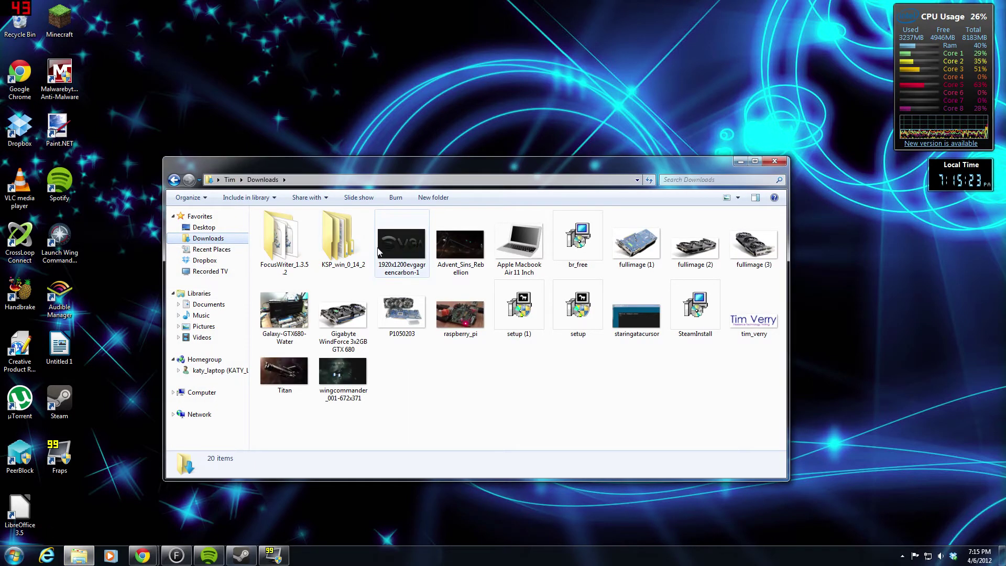
{"action": "left_click", "coordinate": [570, 255]}
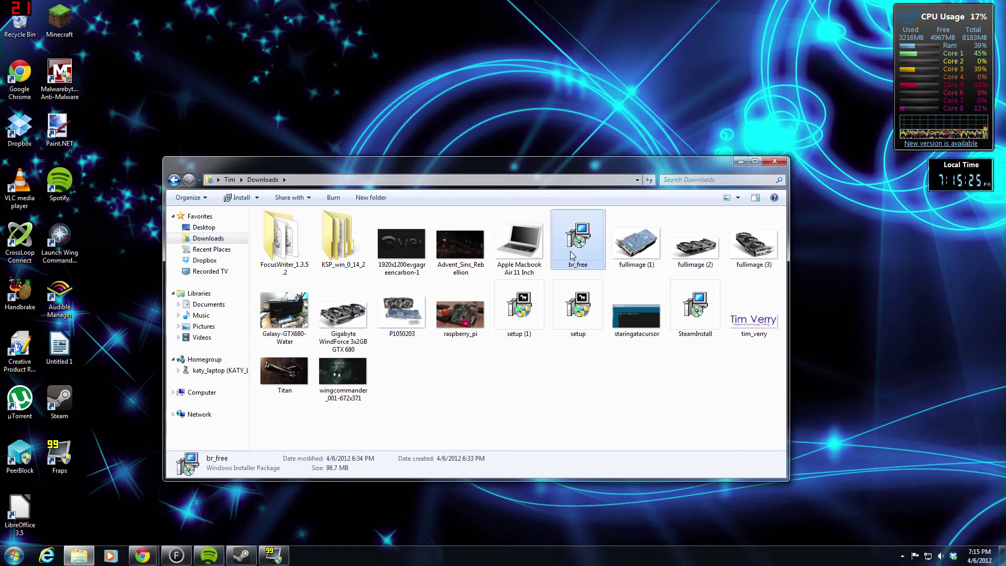
{"action": "double_click", "coordinate": [570, 255]}
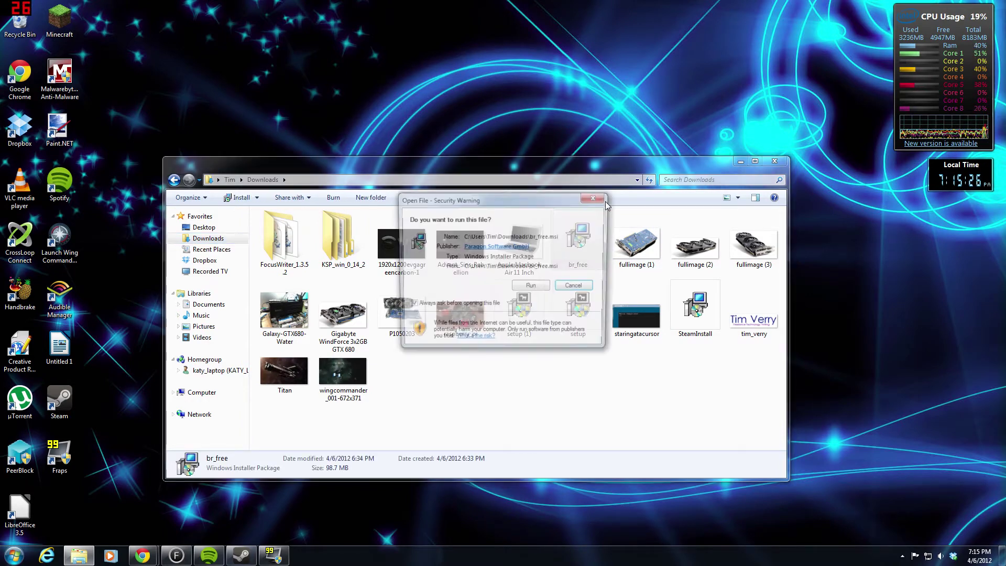
{"action": "left_click", "coordinate": [529, 289]}
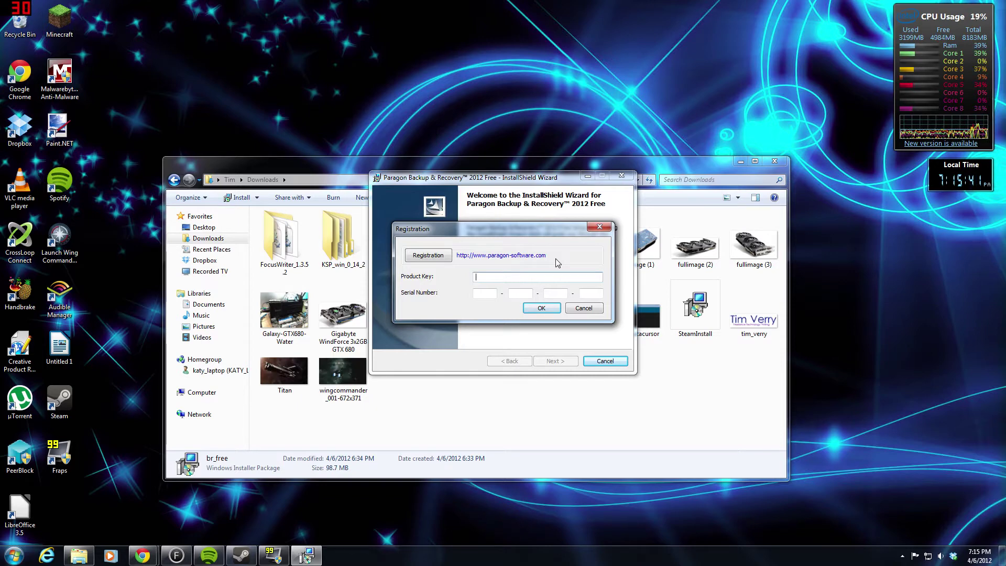
- Open Paragon's br2012free registration page and scroll down to the First Name field of its form
{"action": "left_click", "coordinate": [440, 260]}
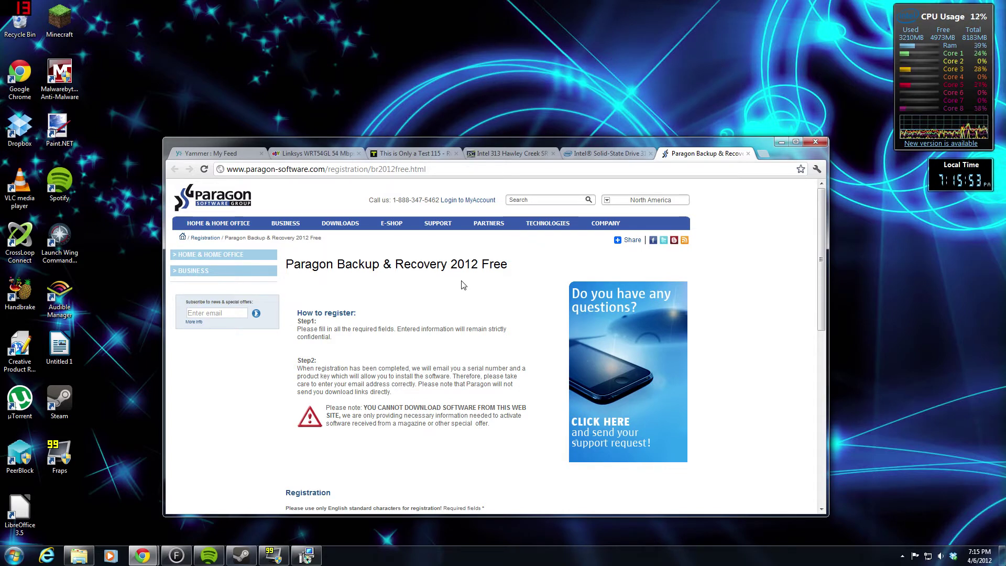
{"action": "scroll", "coordinate": [464, 284], "scroll_direction": "down", "scroll_amount": 4}
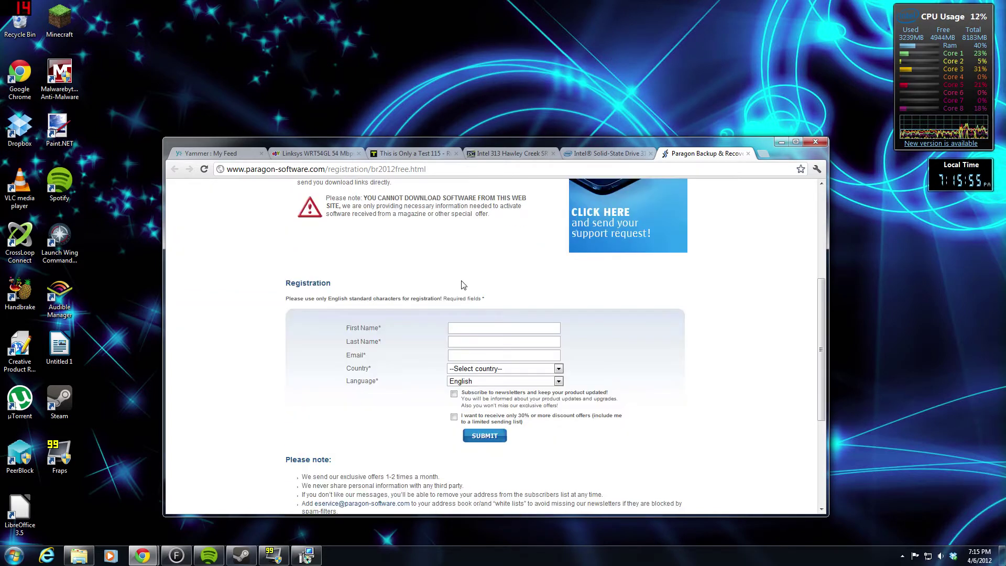
{"action": "scroll", "coordinate": [463, 284], "scroll_direction": "down", "scroll_amount": 1}
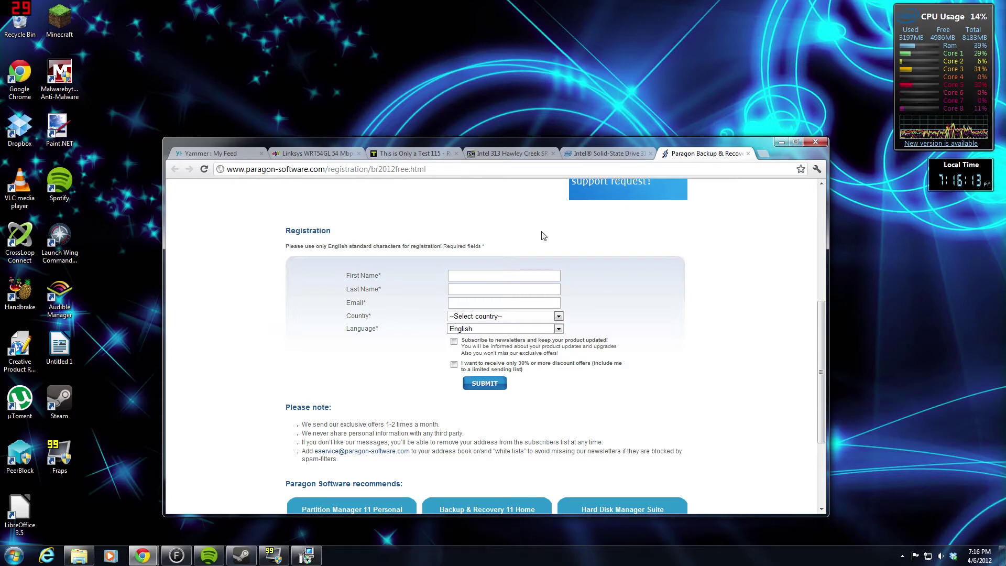
{"action": "left_click", "coordinate": [512, 273]}
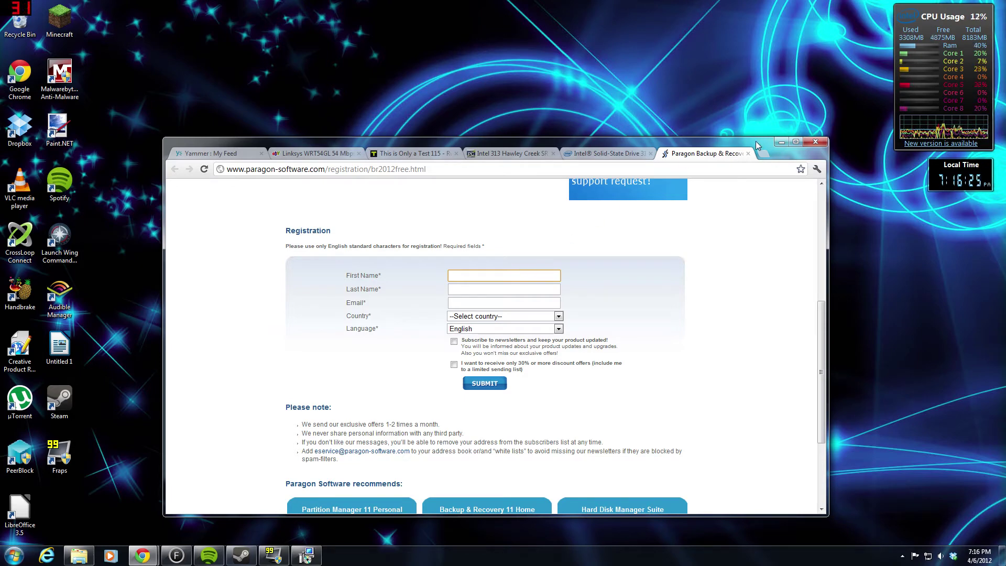
- Minimize Chrome to get back to the installer's Registration dialog
{"action": "left_click", "coordinate": [780, 143]}
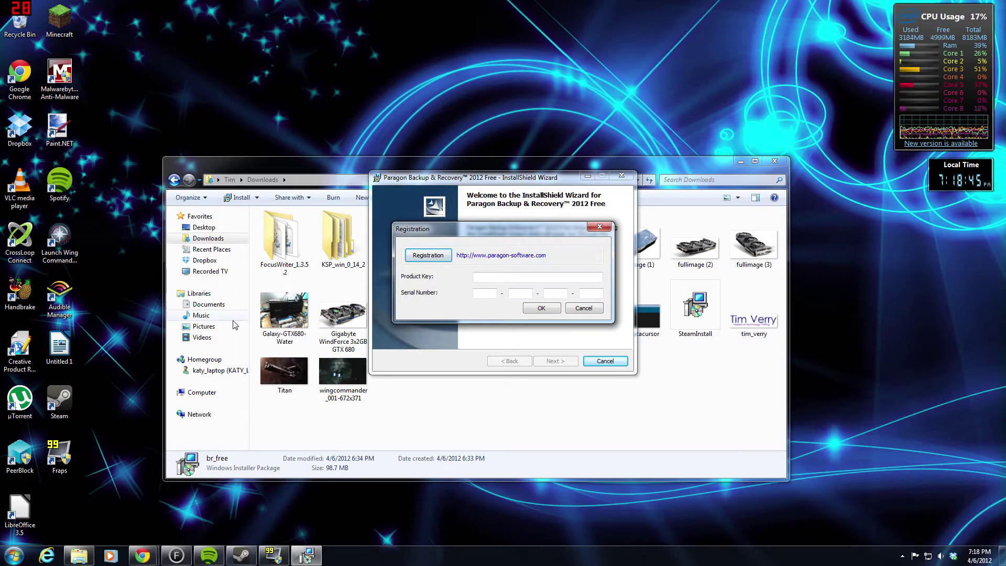
- Switch back to the Paragon registration page window in Chrome and select its address
{"action": "left_click", "coordinate": [145, 556]}
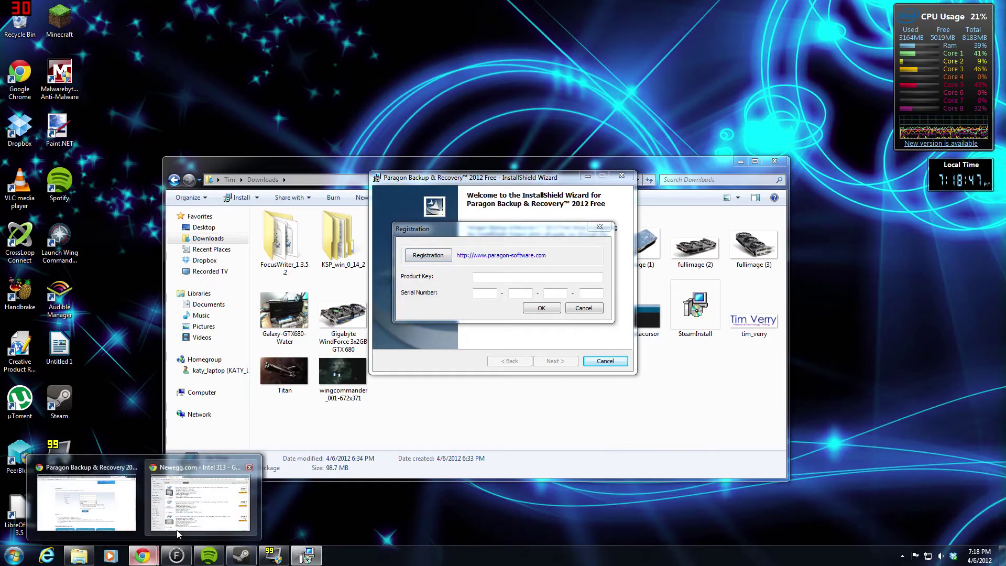
{"action": "mouse_move", "coordinate": [200, 515]}
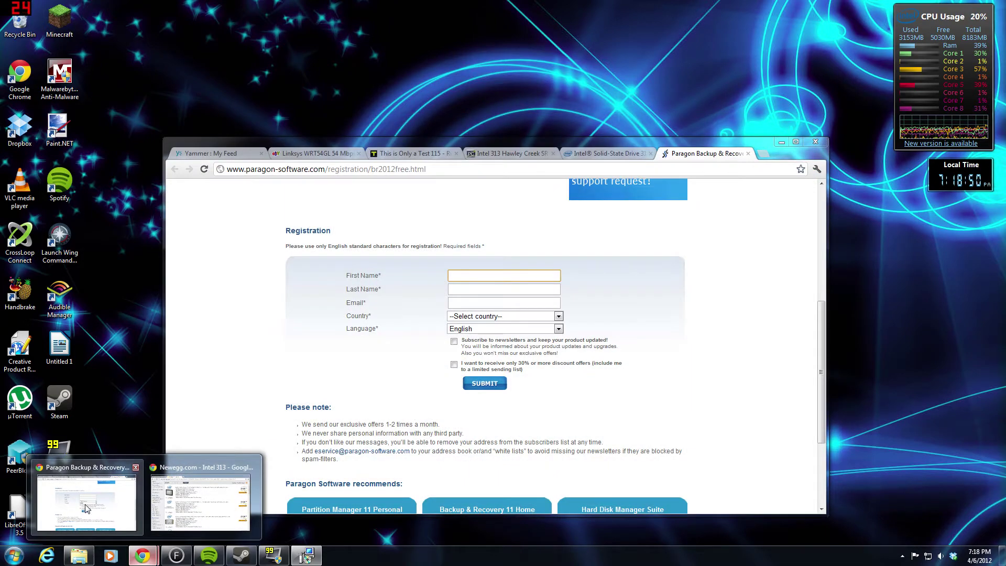
{"action": "left_click", "coordinate": [86, 503]}
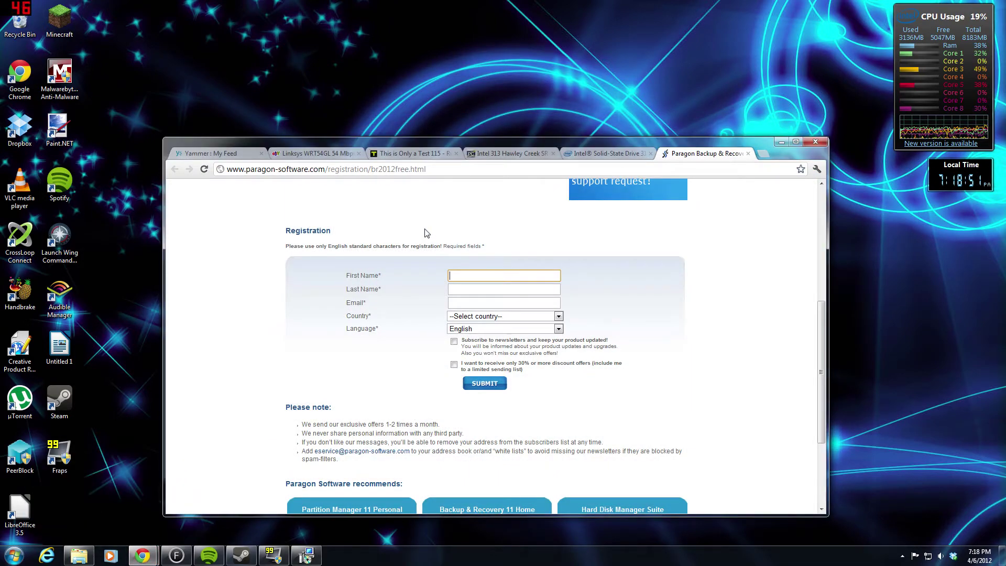
{"action": "left_click_drag", "start_coordinate": [428, 168], "coordinate": [226, 169]}
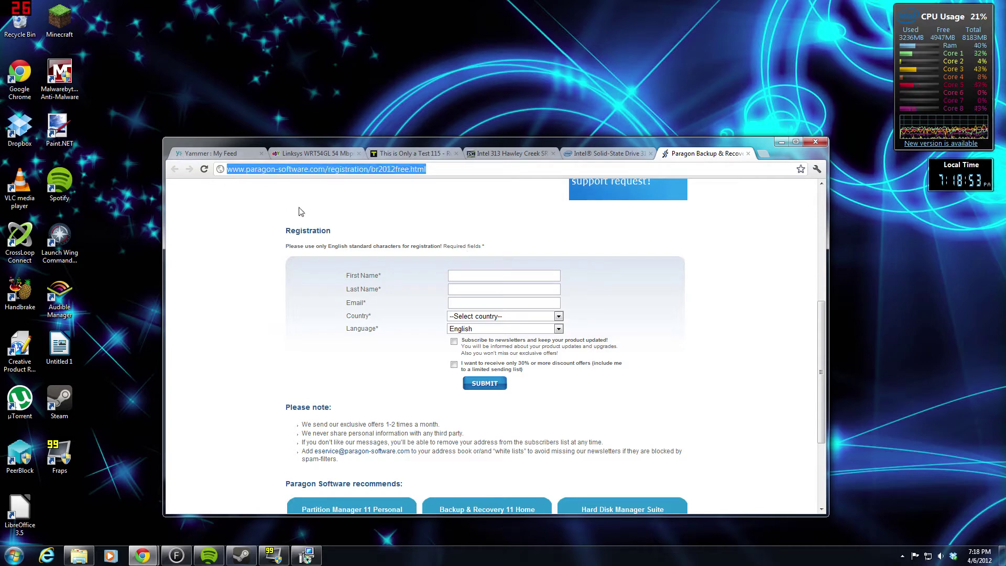
{"action": "left_click", "coordinate": [236, 210]}
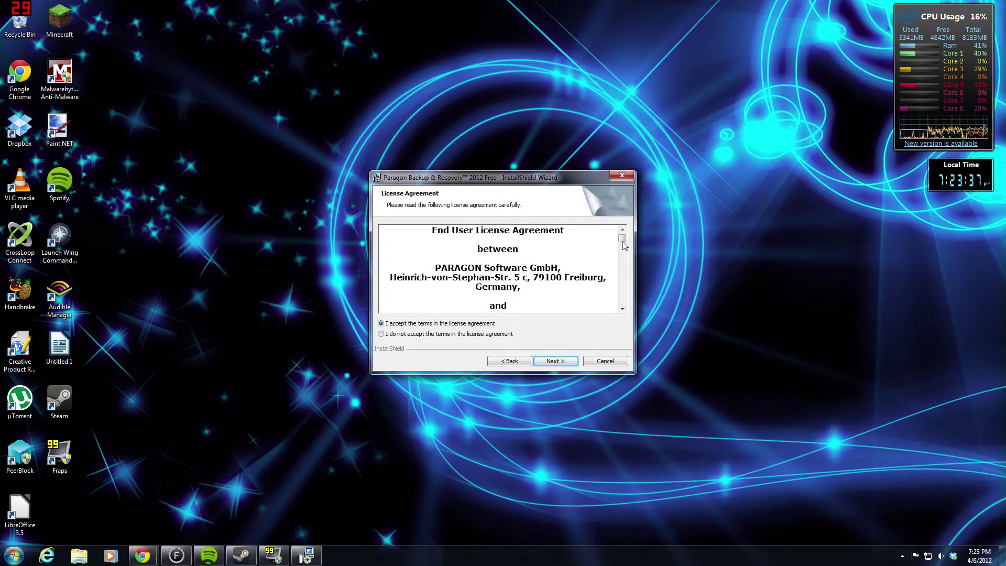
- Accept the license agreement and continue past customer information, keeping the prefilled user name
{"action": "left_click_drag", "start_coordinate": [623, 244], "coordinate": [627, 302]}
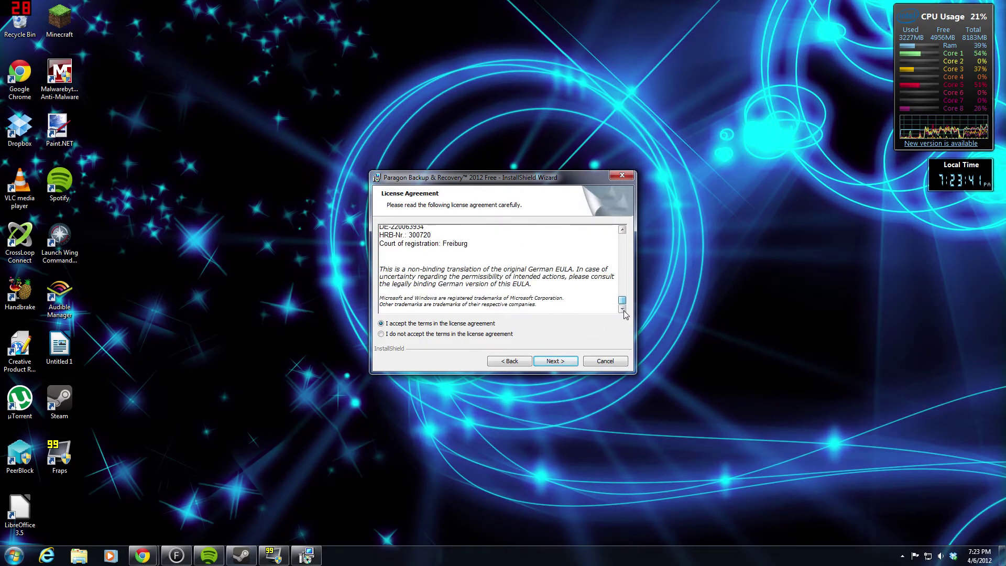
{"action": "left_click", "coordinate": [545, 361]}
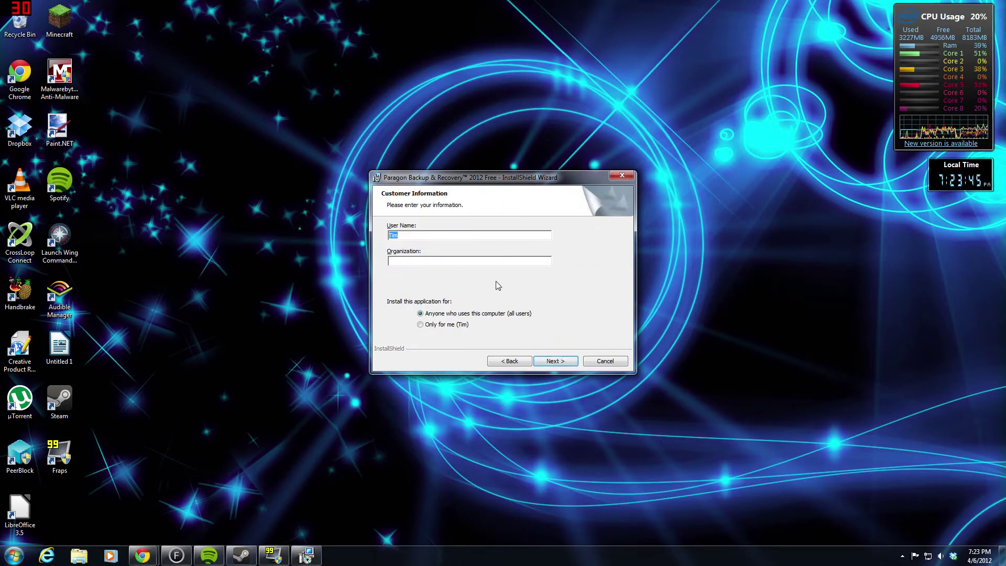
{"action": "left_click", "coordinate": [502, 236]}
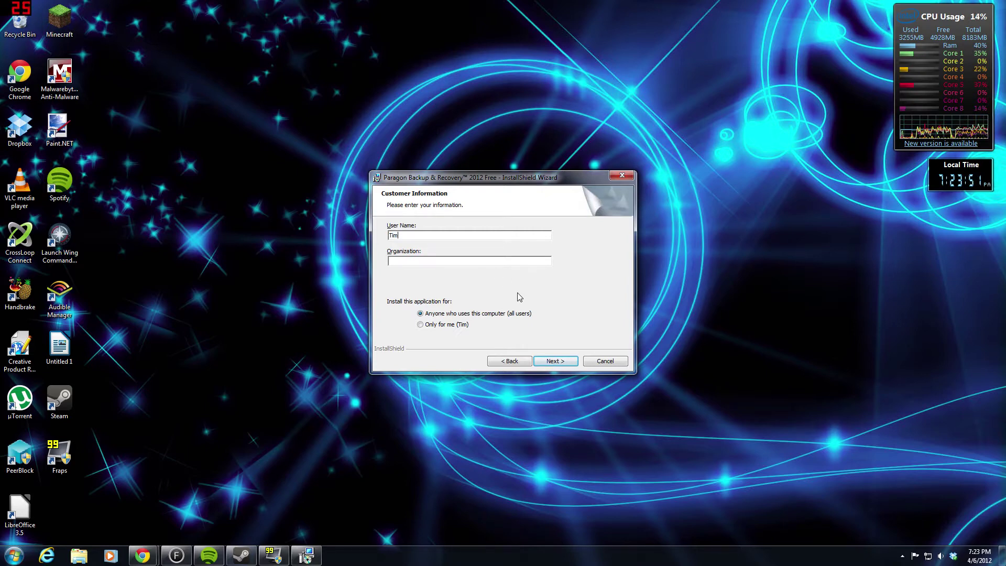
{"action": "left_click", "coordinate": [556, 361]}
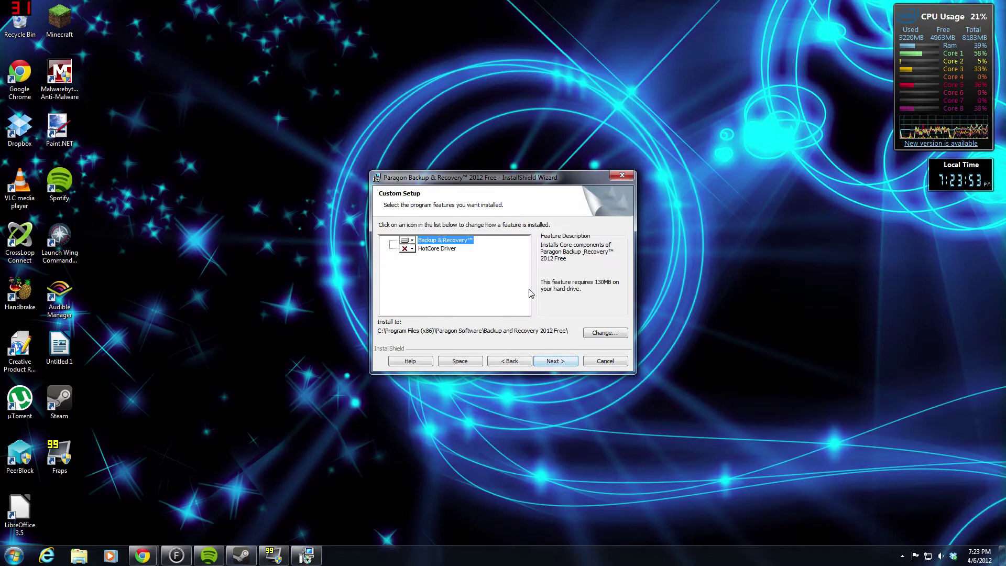
- Review the HotCore Driver and Backup & Recovery feature descriptions, leaving HotCore Driver excluded, and continue
{"action": "left_click", "coordinate": [440, 249]}
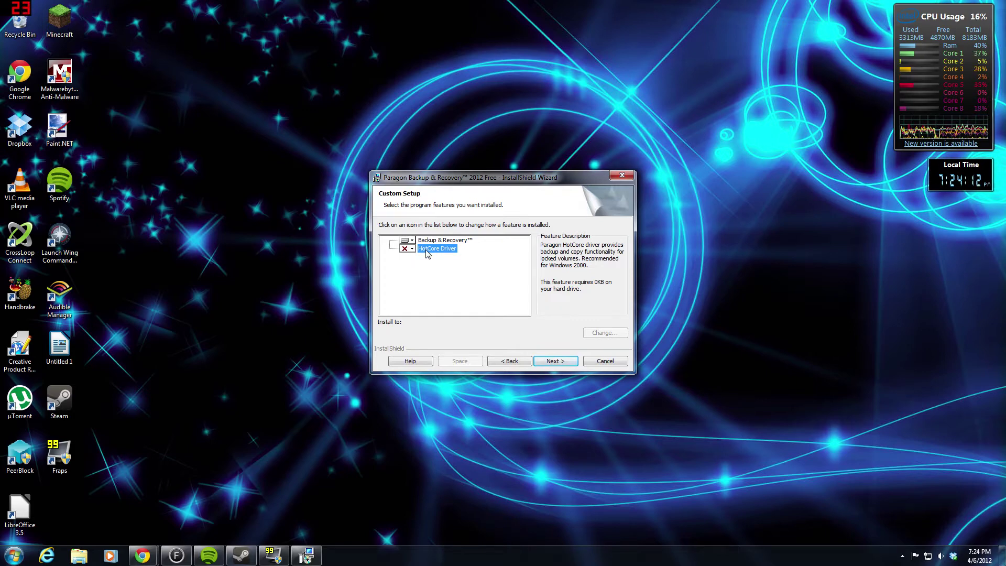
{"action": "left_click", "coordinate": [441, 240]}
{"action": "left_click", "coordinate": [434, 249]}
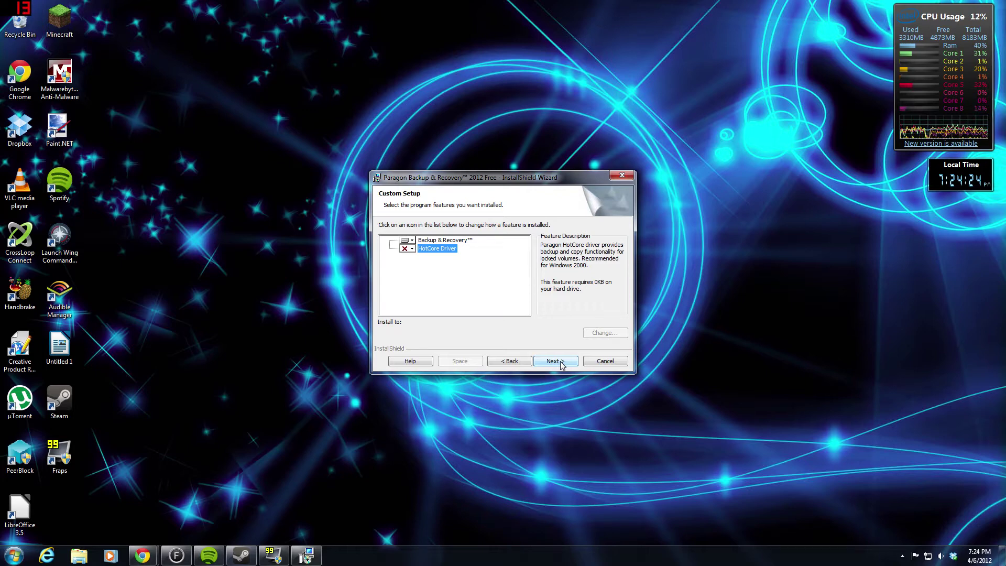
{"action": "left_click", "coordinate": [559, 362]}
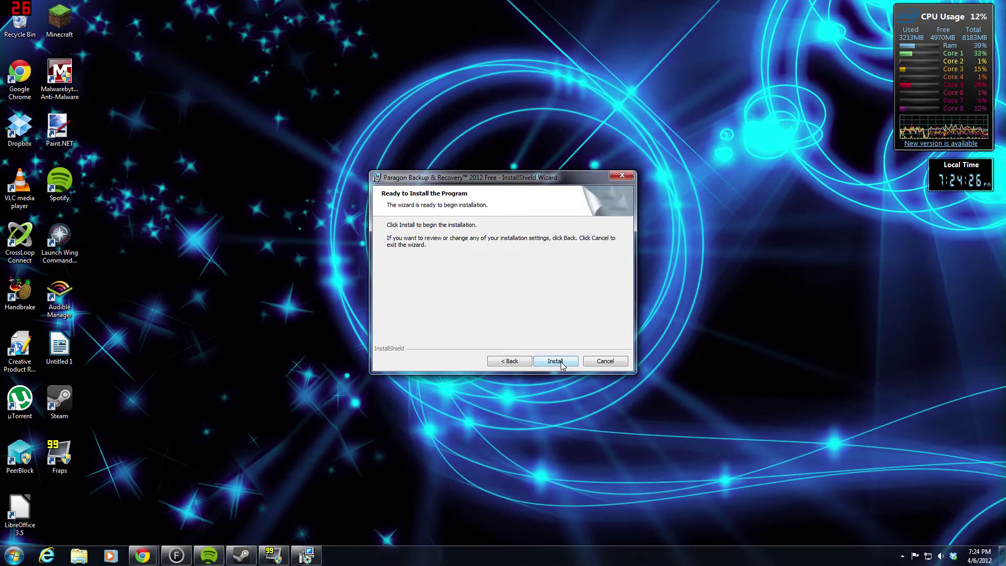
- Start the installation and approve each of the three Paragon device driver prompts
{"action": "left_click", "coordinate": [555, 362]}
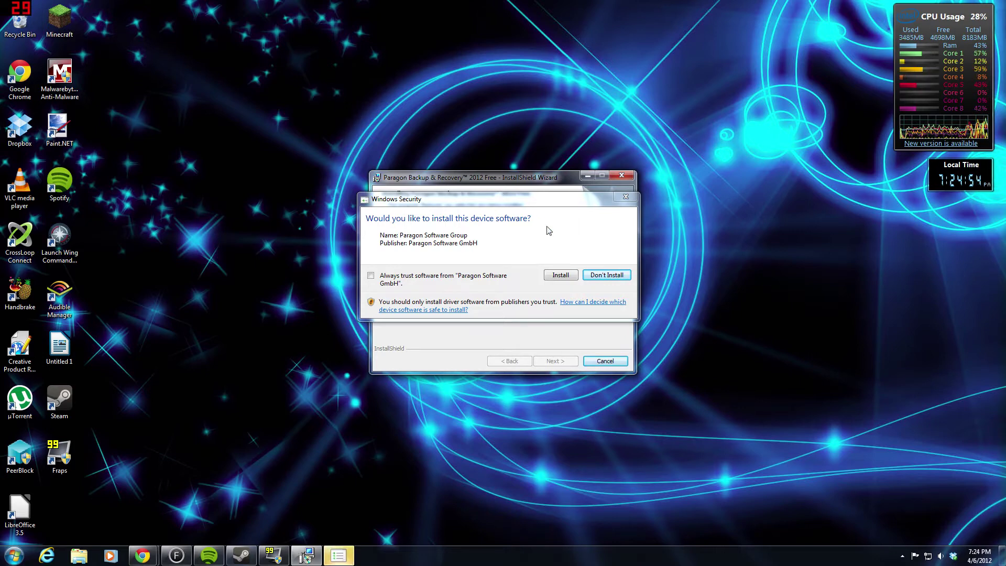
{"action": "left_click", "coordinate": [560, 276]}
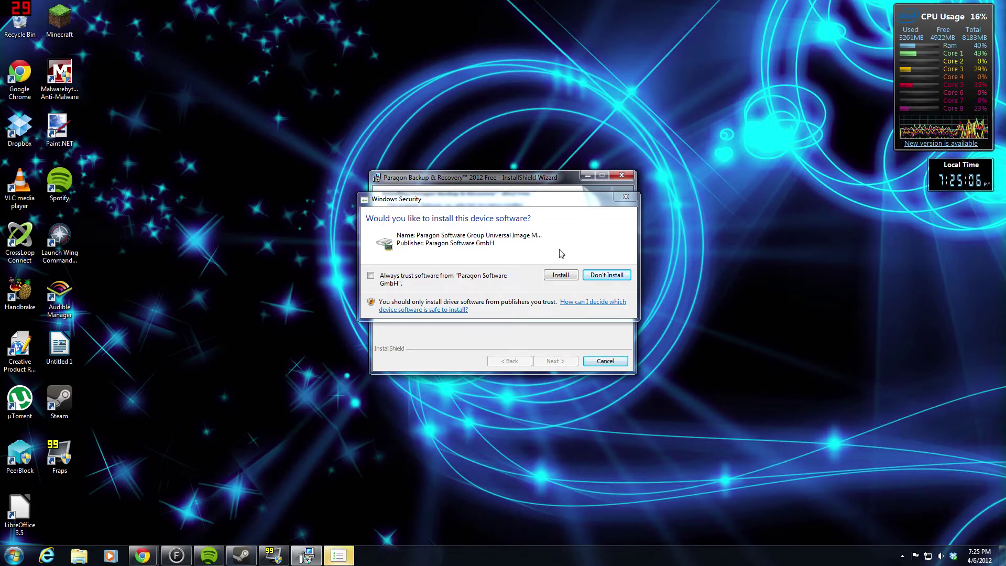
{"action": "left_click", "coordinate": [554, 276]}
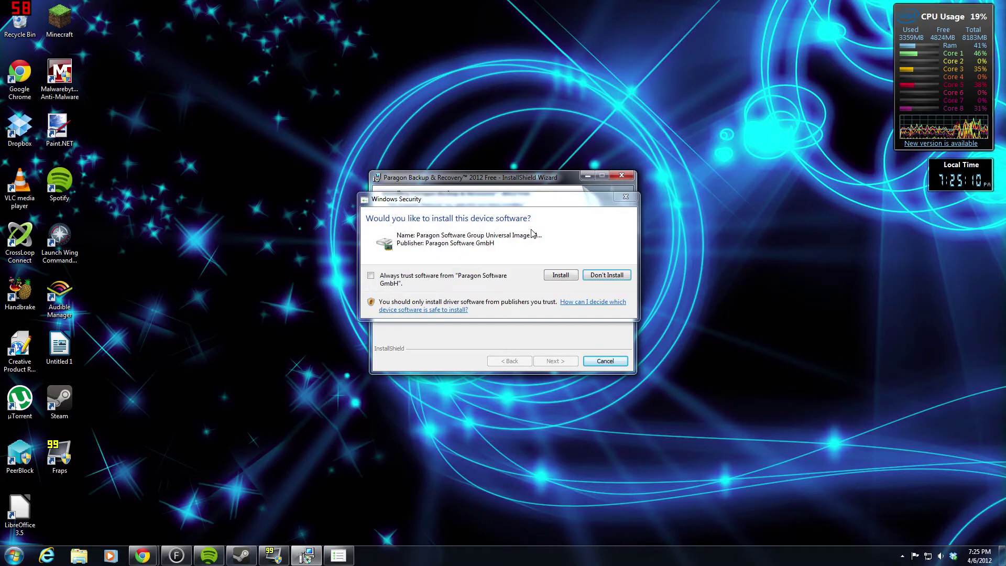
{"action": "left_click", "coordinate": [562, 275]}
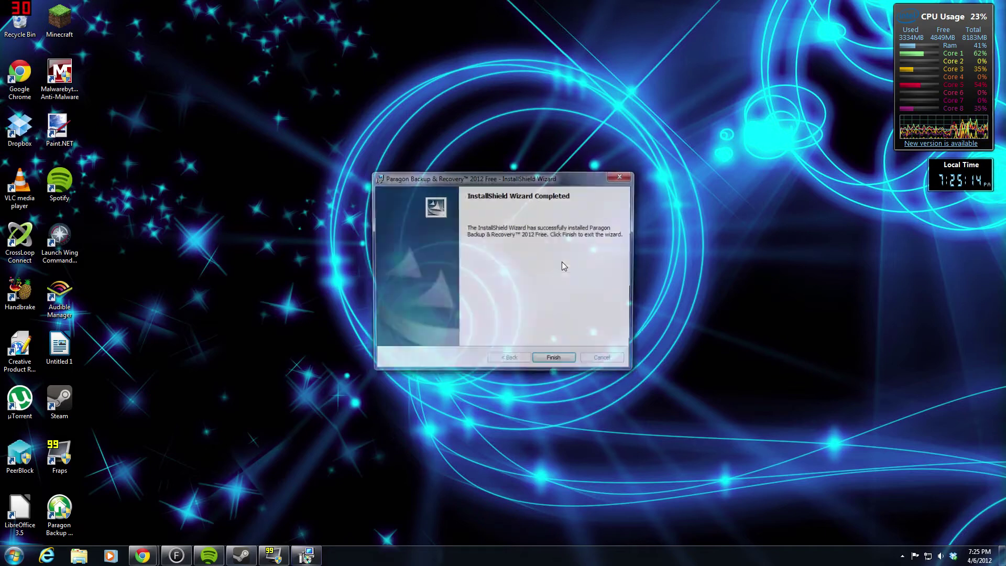
- Finish setup and launch Paragon Backup & Recovery from the Start menu
{"action": "left_click", "coordinate": [554, 361]}
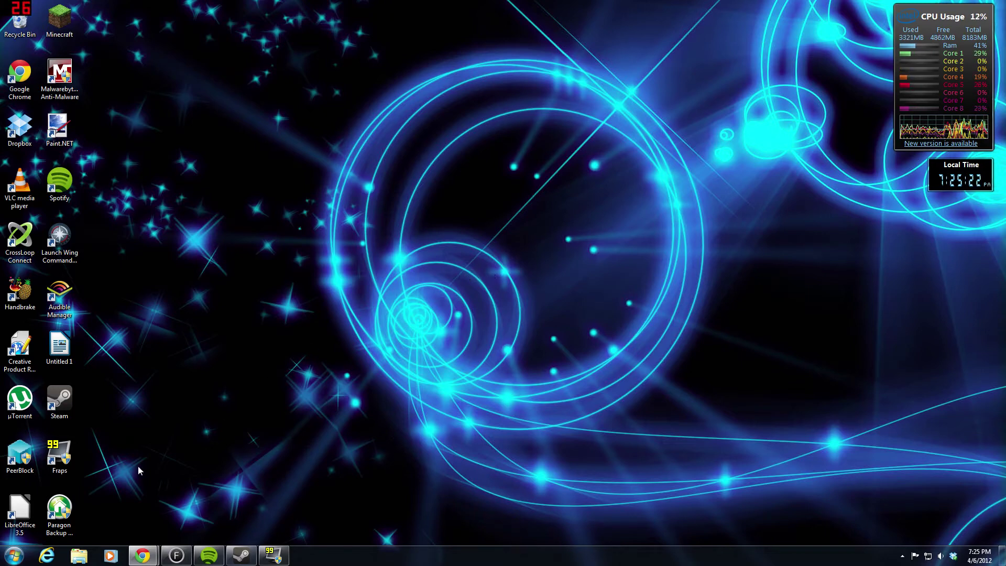
{"action": "left_click", "coordinate": [14, 556]}
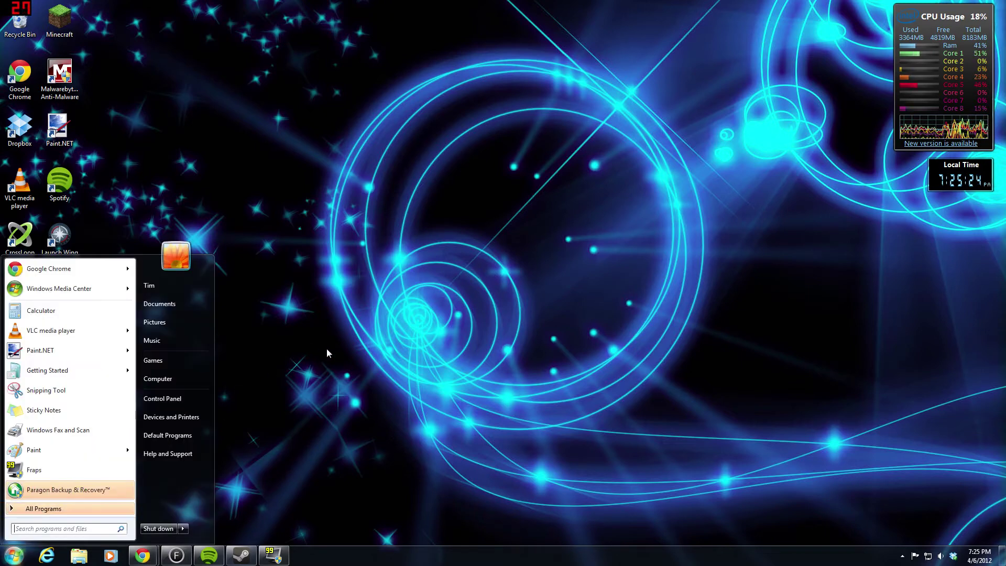
{"action": "left_click", "coordinate": [95, 488]}
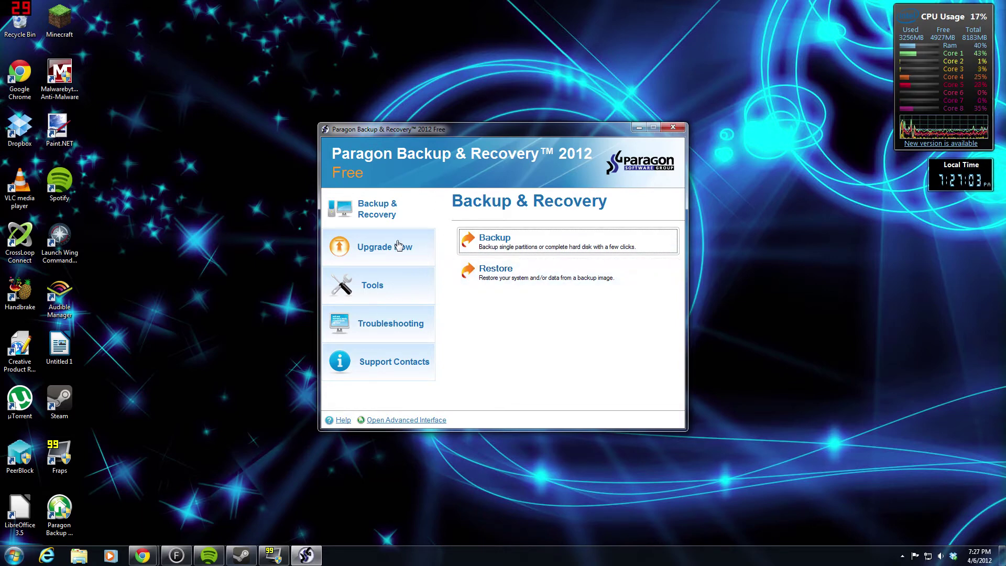
{"action": "left_click", "coordinate": [420, 259]}
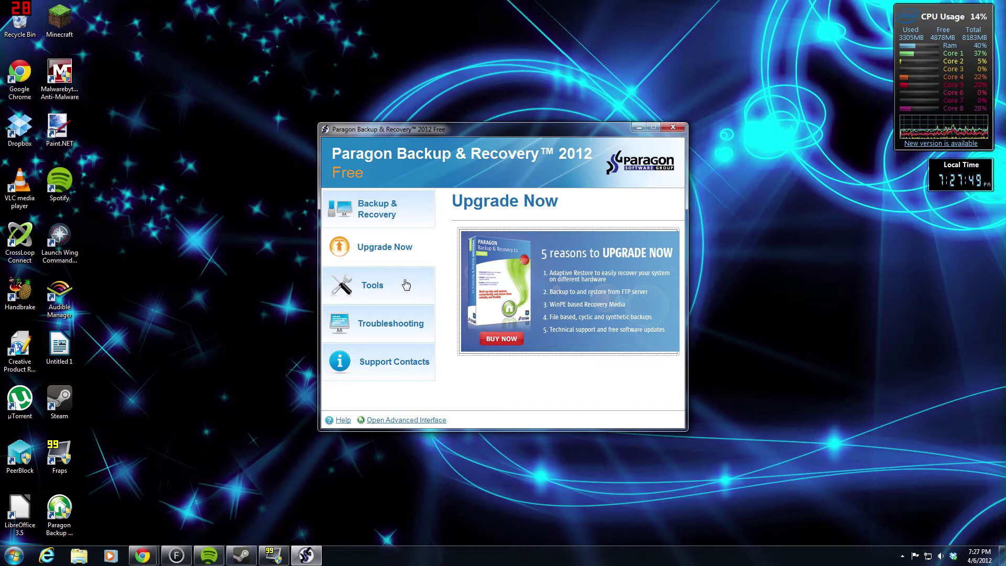
{"action": "left_click", "coordinate": [406, 285]}
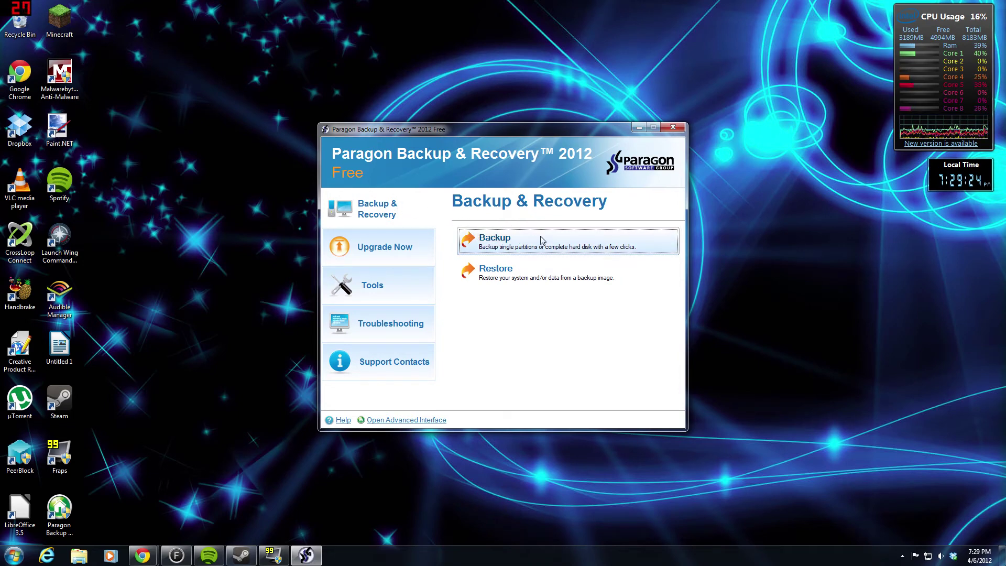
- Open the Backup Wizard, move its window higher, and advance past the Welcome page
{"action": "key", "text": "alt+F4"}
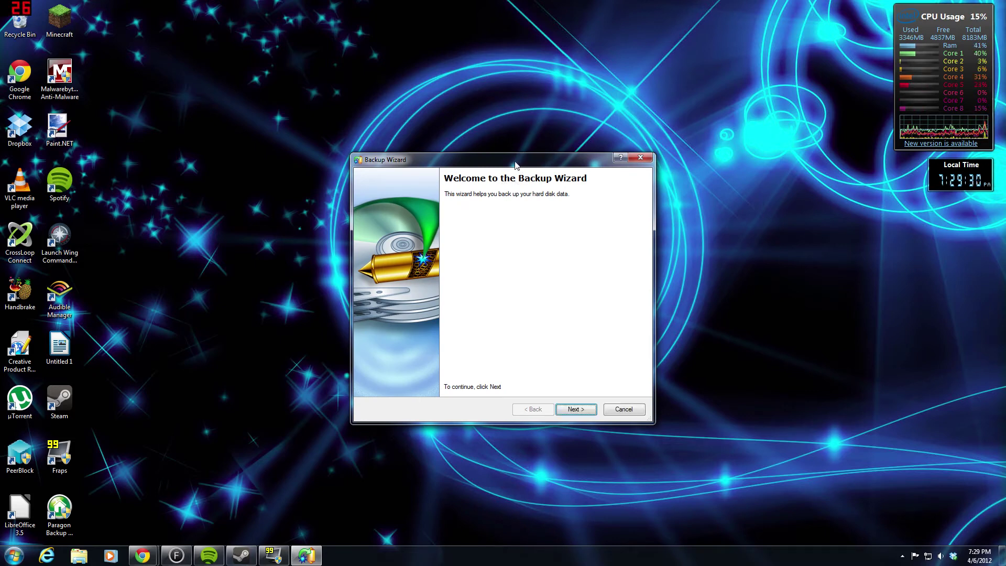
{"action": "left_click_drag", "start_coordinate": [512, 164], "coordinate": [425, 110]}
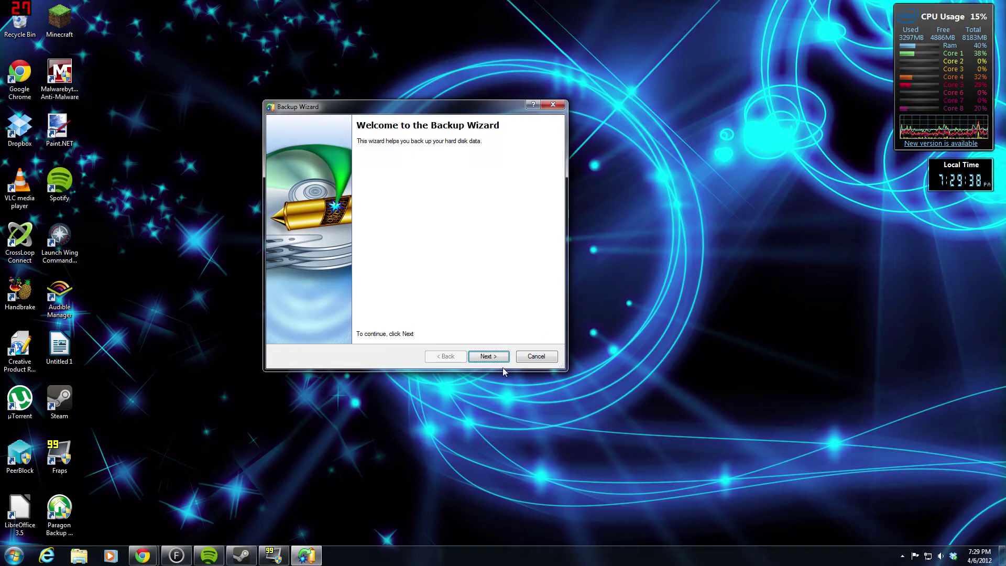
{"action": "left_click", "coordinate": [487, 358]}
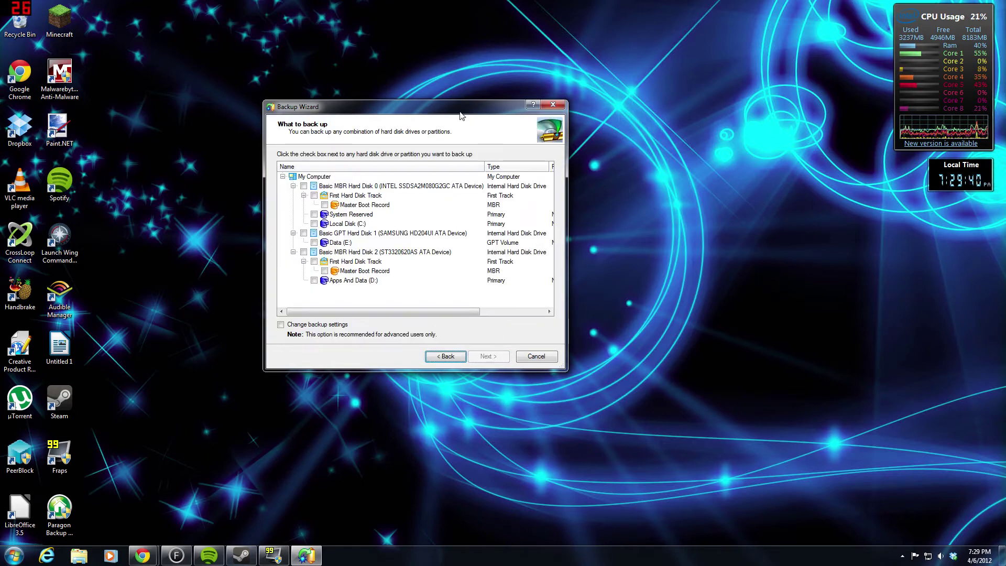
- Select Hard Disk 0 minus Local Disk (C:), totalling 100 MB, with Change backup settings ticked
{"action": "left_click_drag", "start_coordinate": [439, 109], "coordinate": [518, 152]}
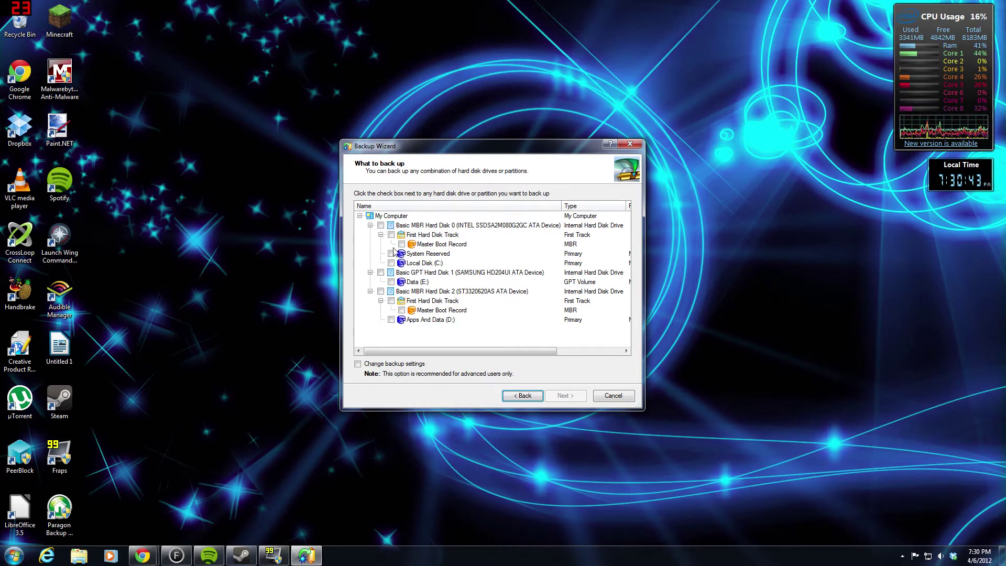
{"action": "left_click", "coordinate": [380, 225]}
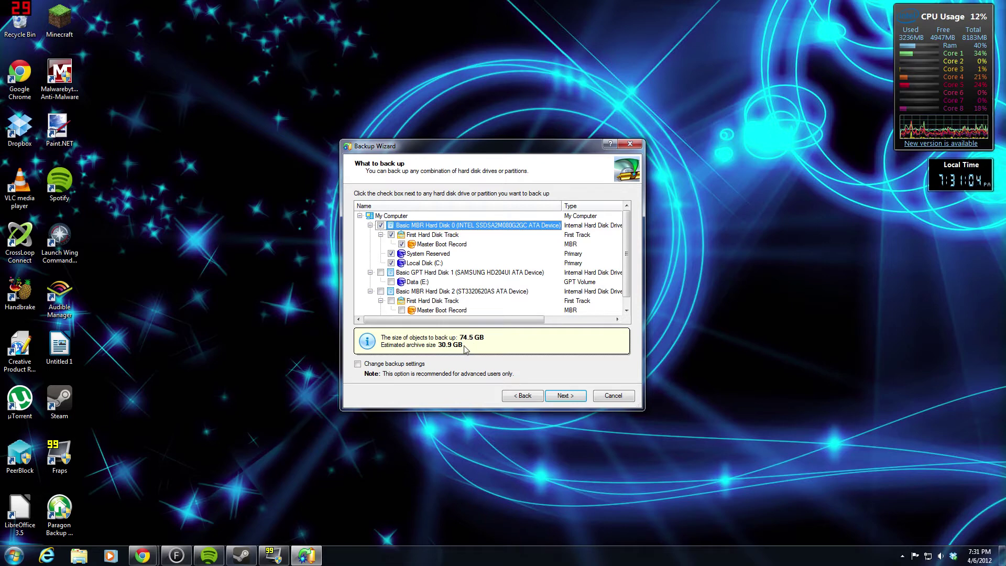
{"action": "left_click", "coordinate": [358, 365]}
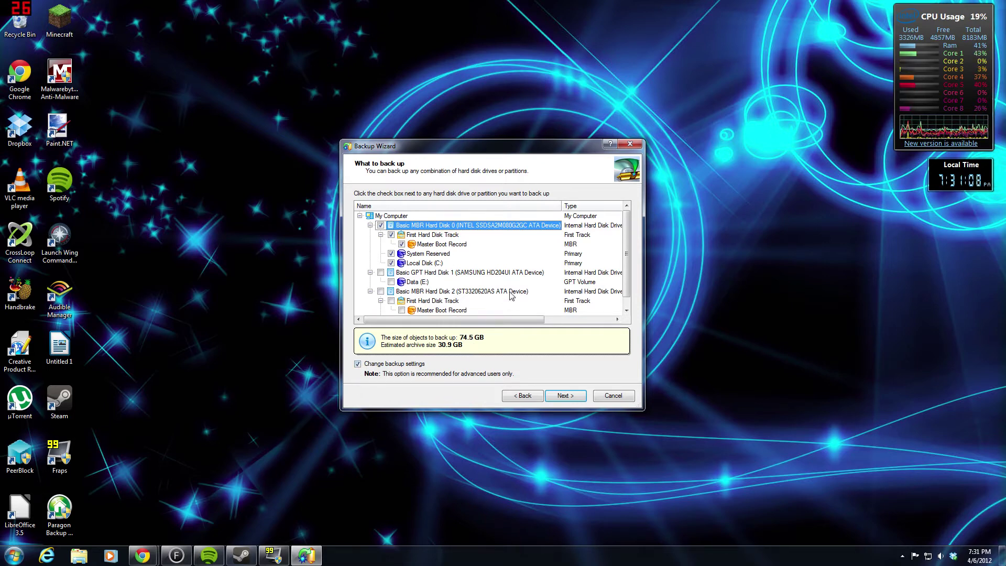
{"action": "left_click", "coordinate": [391, 263]}
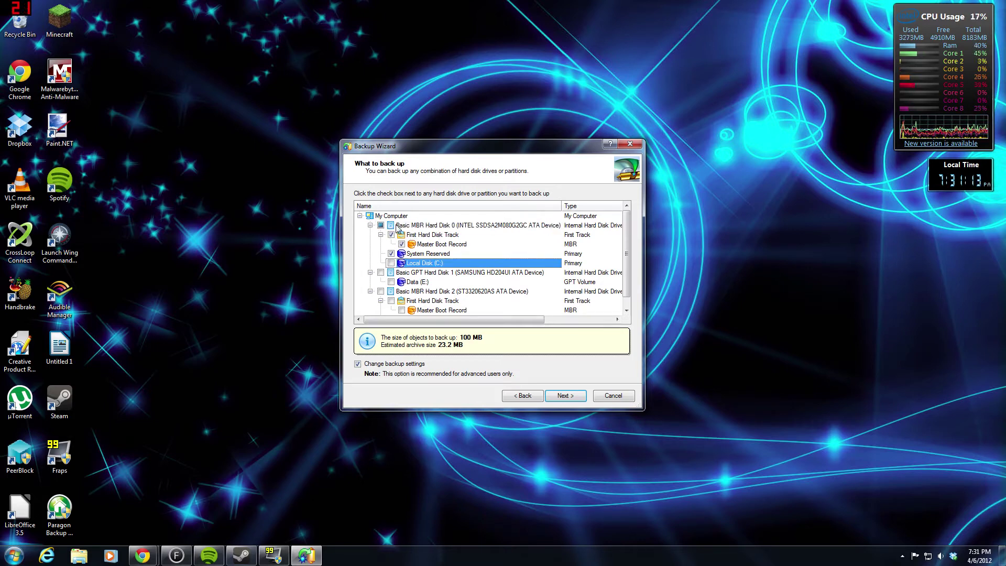
{"action": "scroll", "coordinate": [413, 267], "scroll_direction": "down", "scroll_amount": 1}
{"action": "scroll", "coordinate": [435, 272], "scroll_direction": "up", "scroll_amount": 1}
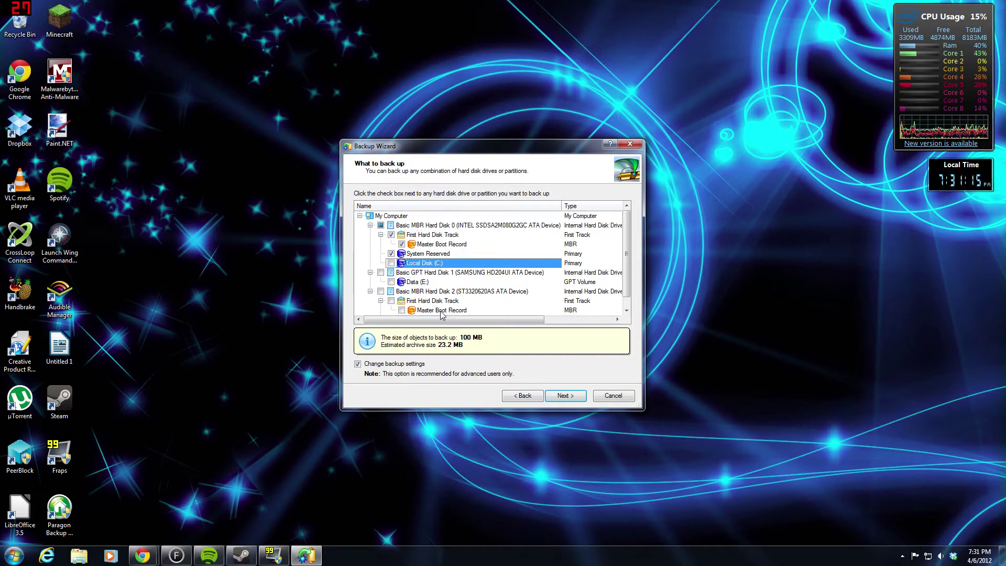
- On the advanced backup settings, widen the wizard and keep Normal compression with 4000 MB splitting
{"action": "left_click", "coordinate": [565, 396]}
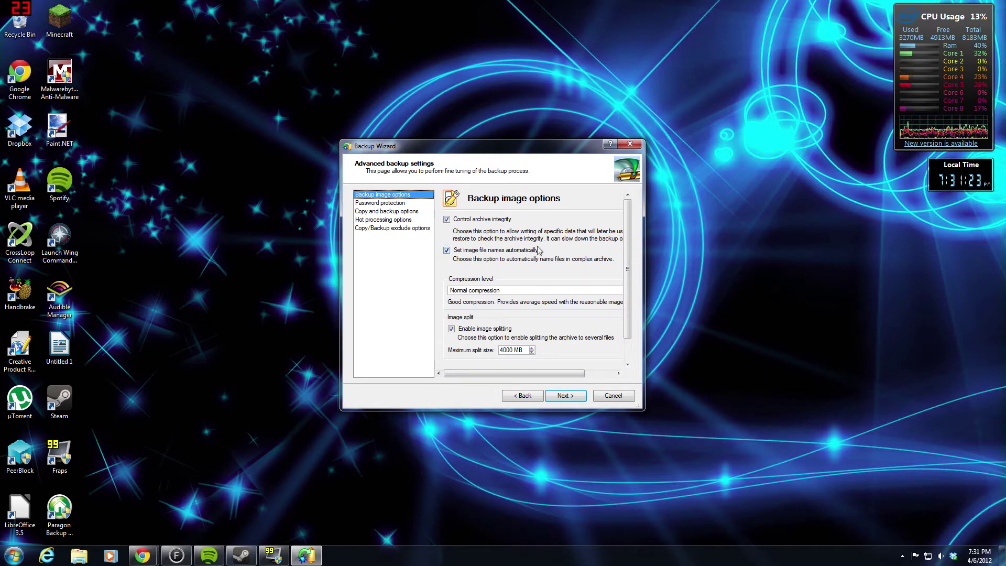
{"action": "mouse_move", "coordinate": [507, 373]}
{"action": "left_mouse_down"}
{"action": "mouse_move", "coordinate": [542, 370]}
{"action": "mouse_move", "coordinate": [507, 374]}
{"action": "left_mouse_up"}
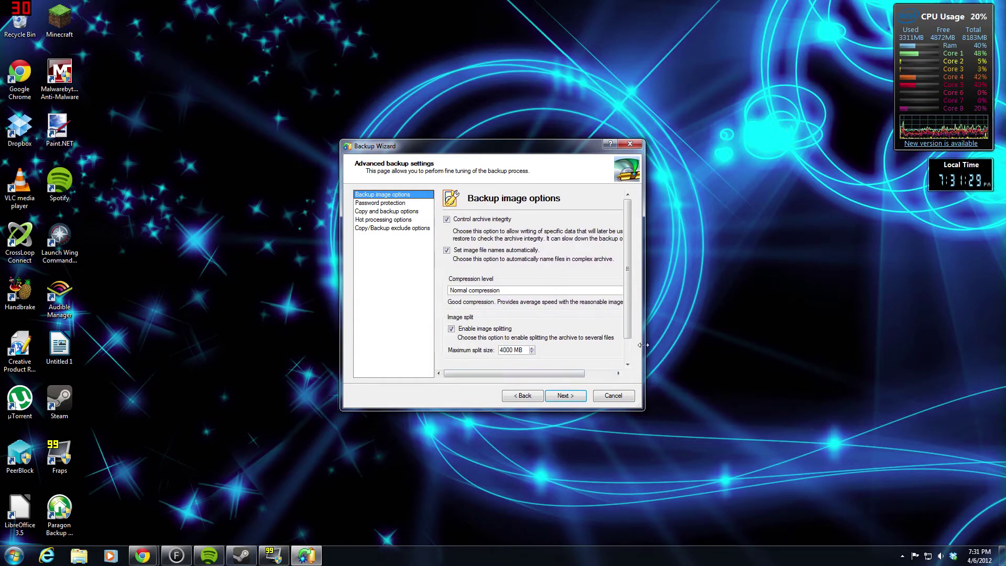
{"action": "left_click_drag", "start_coordinate": [644, 348], "coordinate": [699, 347]}
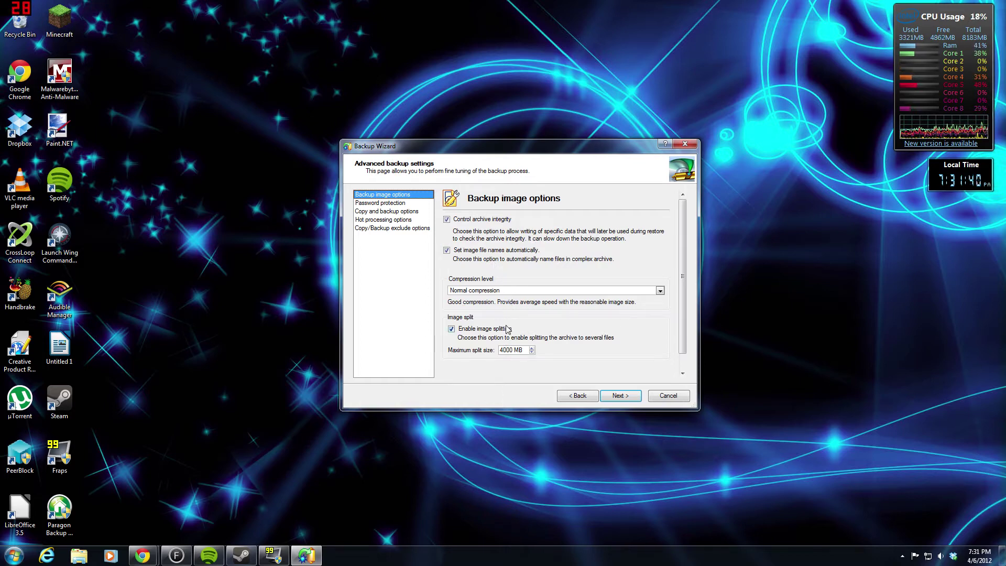
{"action": "left_click", "coordinate": [498, 295]}
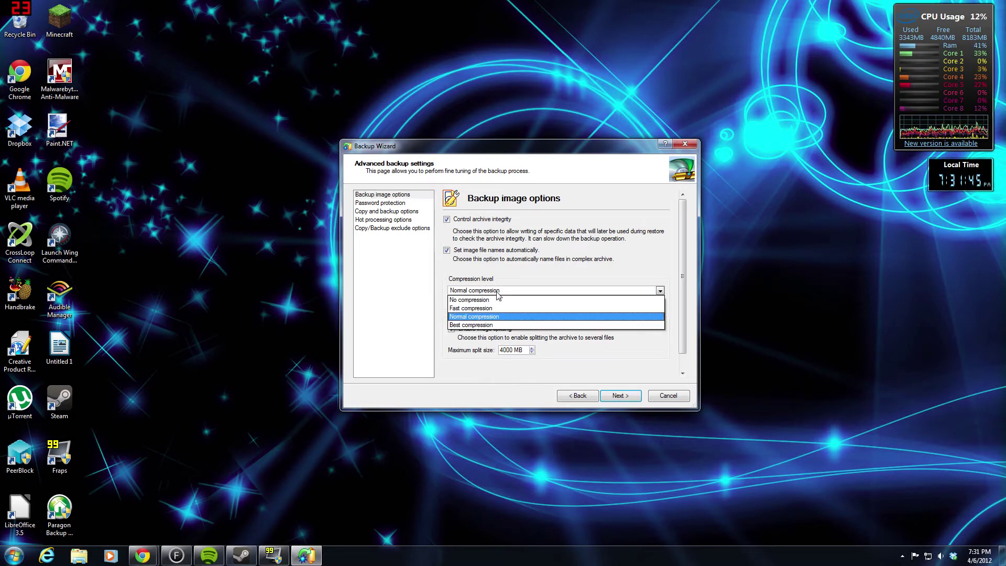
{"action": "left_click", "coordinate": [505, 265]}
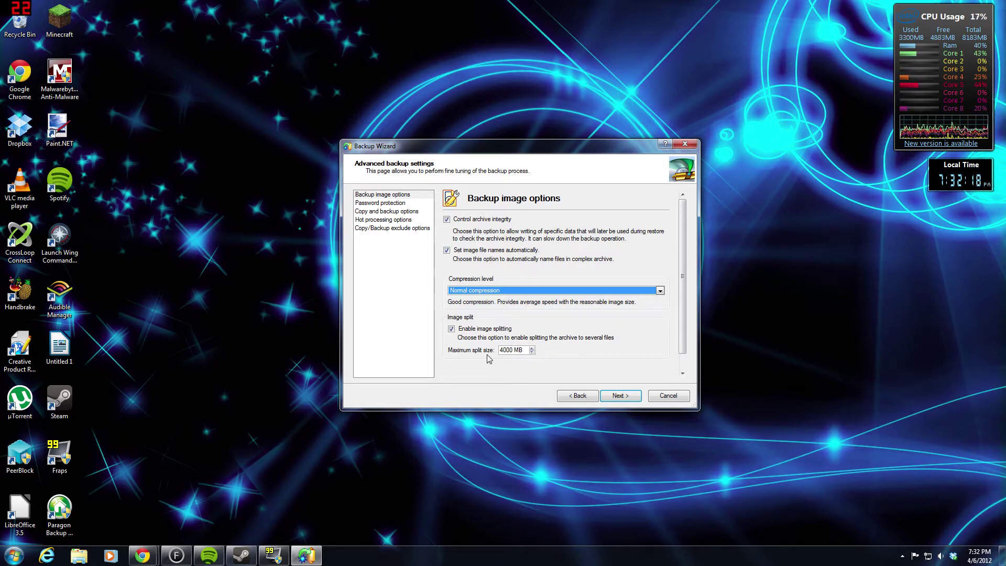
- Disable image splitting, keep Normal compression, and move to the Password protection options
{"action": "left_click", "coordinate": [451, 329]}
{"action": "scroll", "coordinate": [473, 340], "scroll_direction": "down", "scroll_amount": 1}
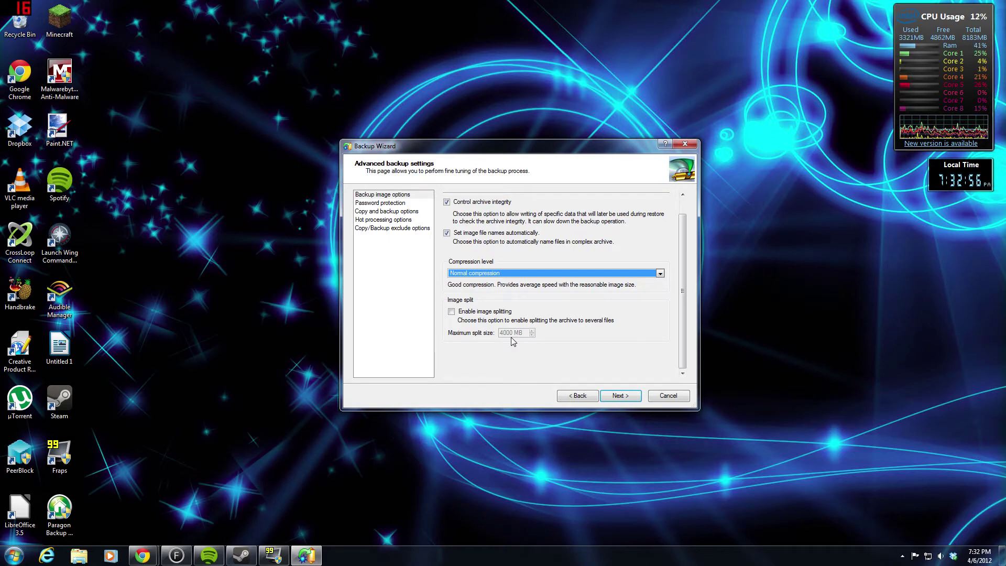
{"action": "left_click", "coordinate": [489, 272]}
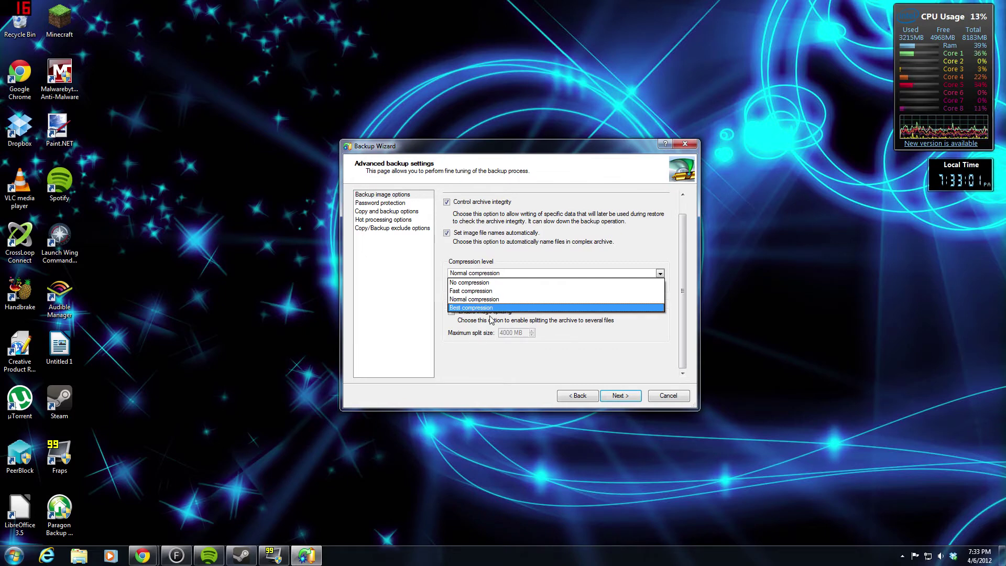
{"action": "left_click", "coordinate": [553, 257]}
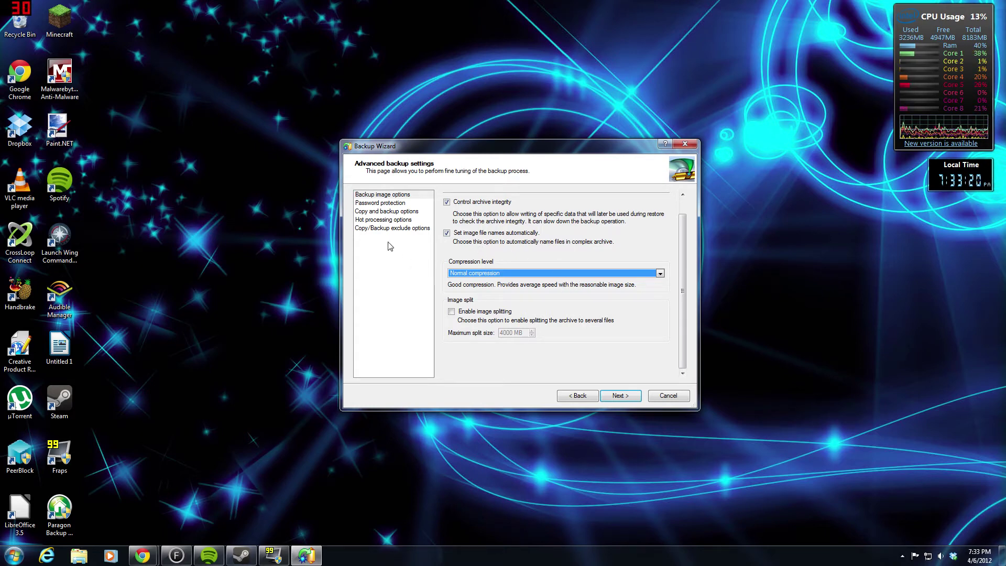
{"action": "left_click", "coordinate": [383, 203]}
- Enable Protect archive with password and place the cursor in the empty password field
{"action": "left_click", "coordinate": [444, 220]}
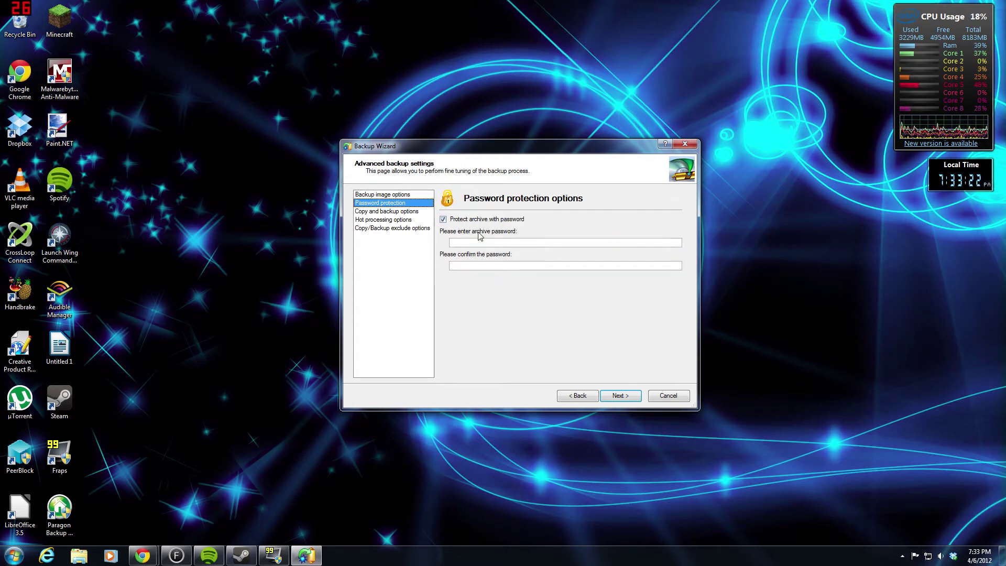
{"action": "left_click", "coordinate": [479, 242]}
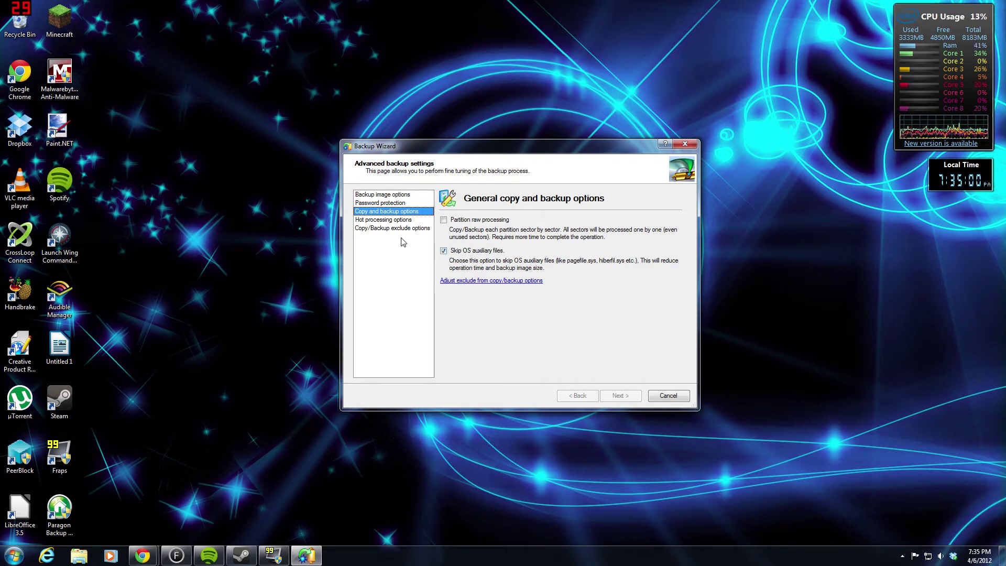
- Review the Hot processing options for Volume Shadow Copy use on locked partitions
{"action": "left_click", "coordinate": [383, 220]}
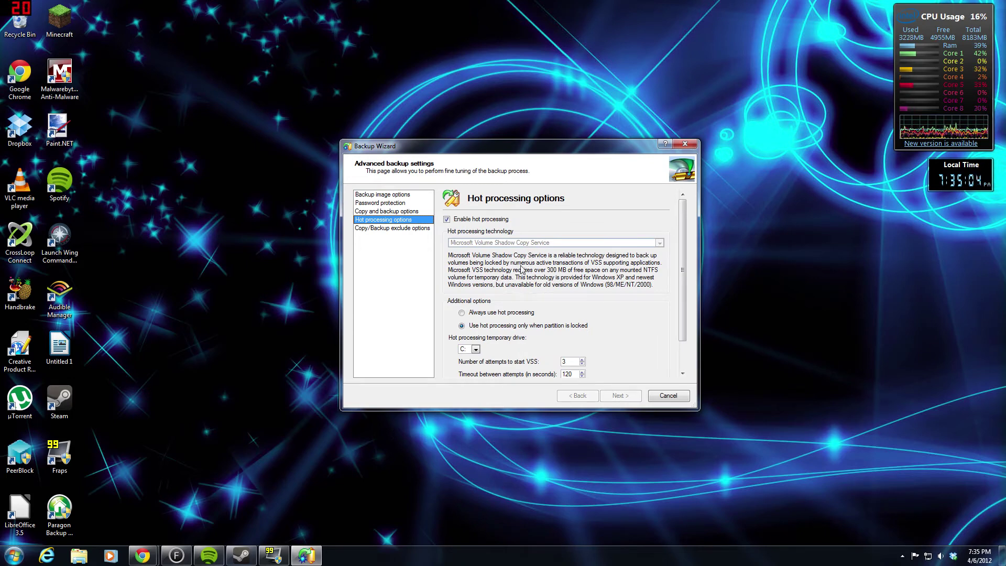
{"action": "scroll", "coordinate": [522, 268], "scroll_direction": "down", "scroll_amount": 1}
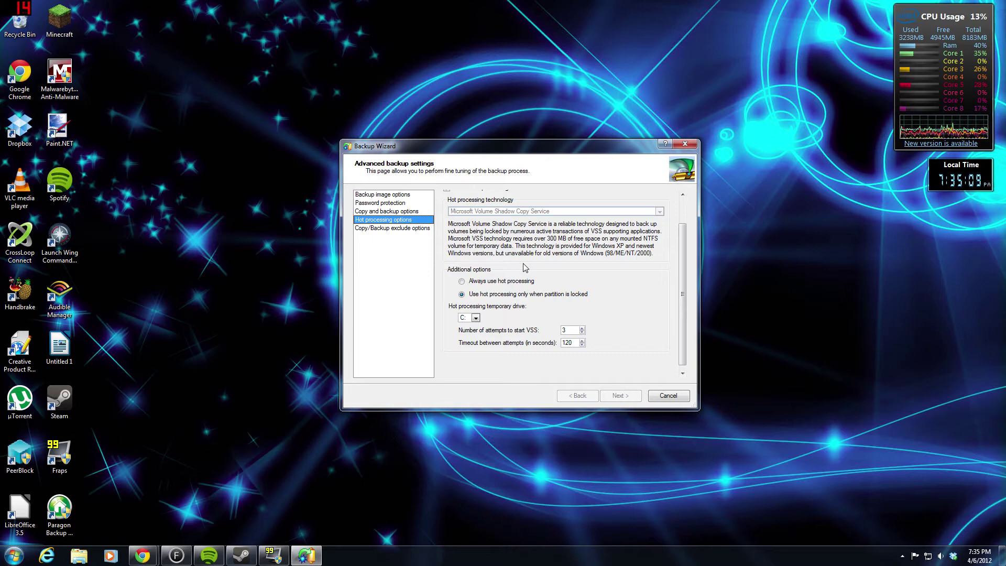
{"action": "scroll", "coordinate": [505, 299], "scroll_direction": "up", "scroll_amount": 1}
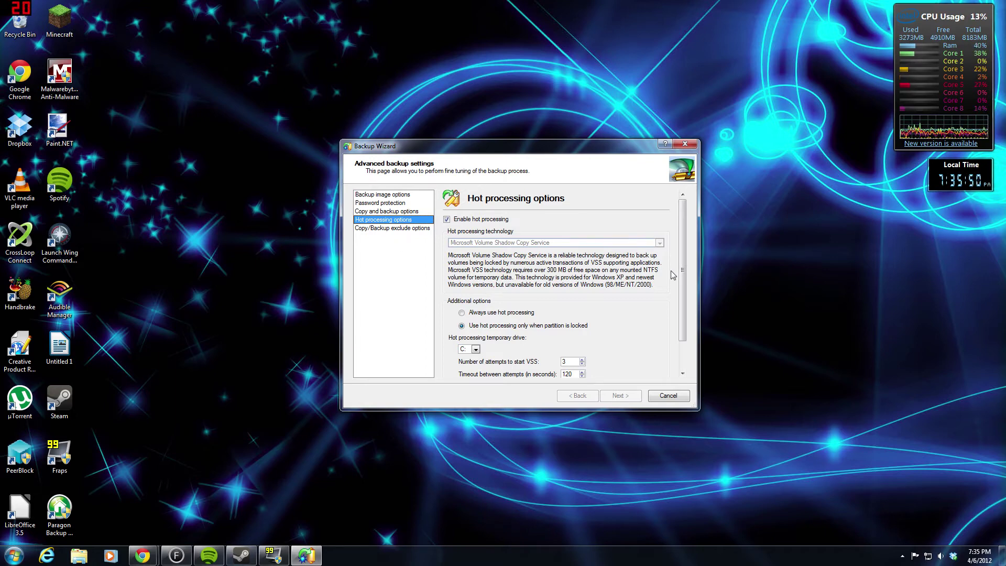
{"action": "scroll", "coordinate": [574, 319], "scroll_direction": "down", "scroll_amount": 2}
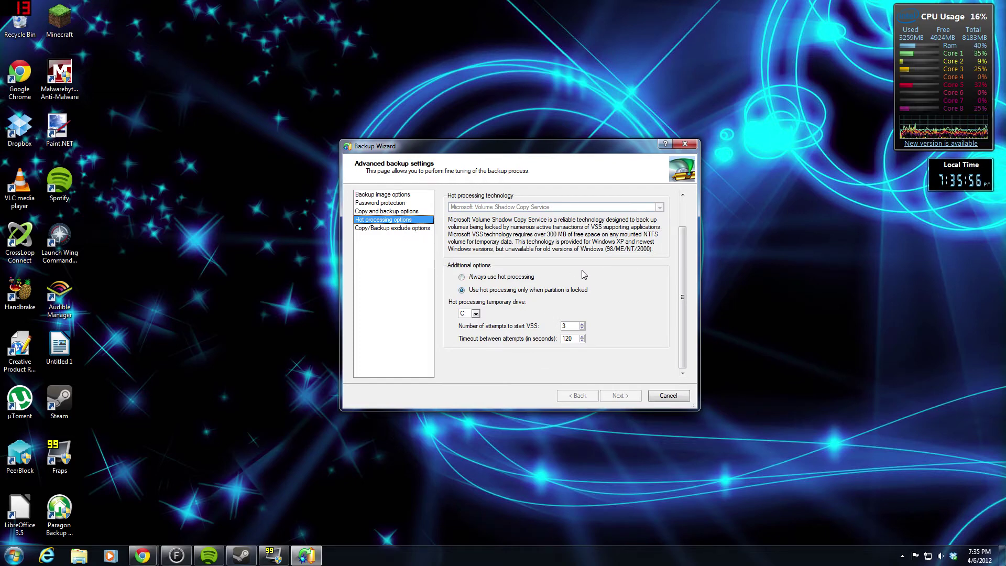
{"action": "scroll", "coordinate": [584, 275], "scroll_direction": "up", "scroll_amount": 2}
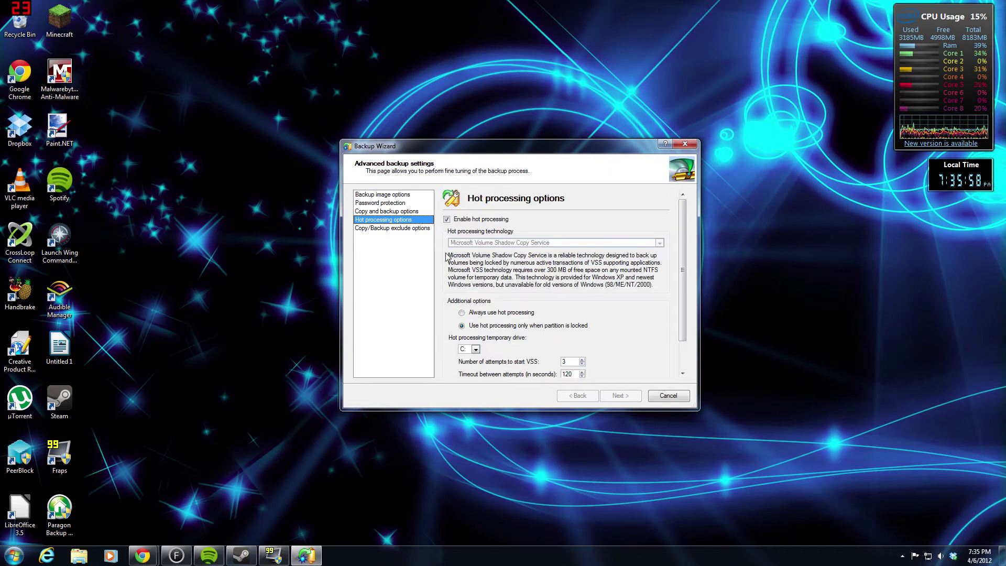
- Review the Copy/Backup exclude file filter categories, then reach the Backup destination page
{"action": "left_click", "coordinate": [411, 230]}
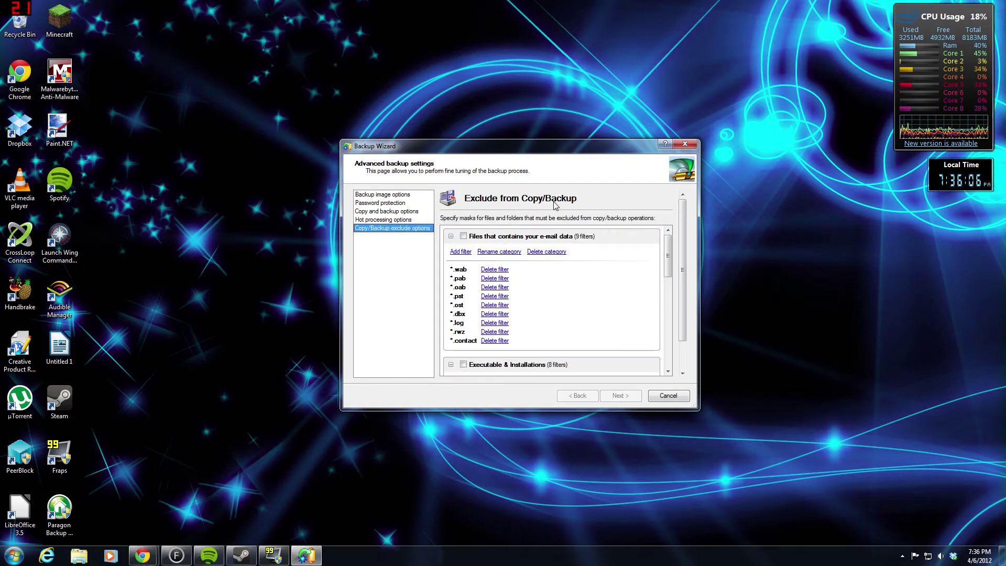
{"action": "scroll", "coordinate": [521, 283], "scroll_direction": "down", "scroll_amount": 3}
{"action": "scroll", "coordinate": [522, 284], "scroll_direction": "down", "scroll_amount": 4}
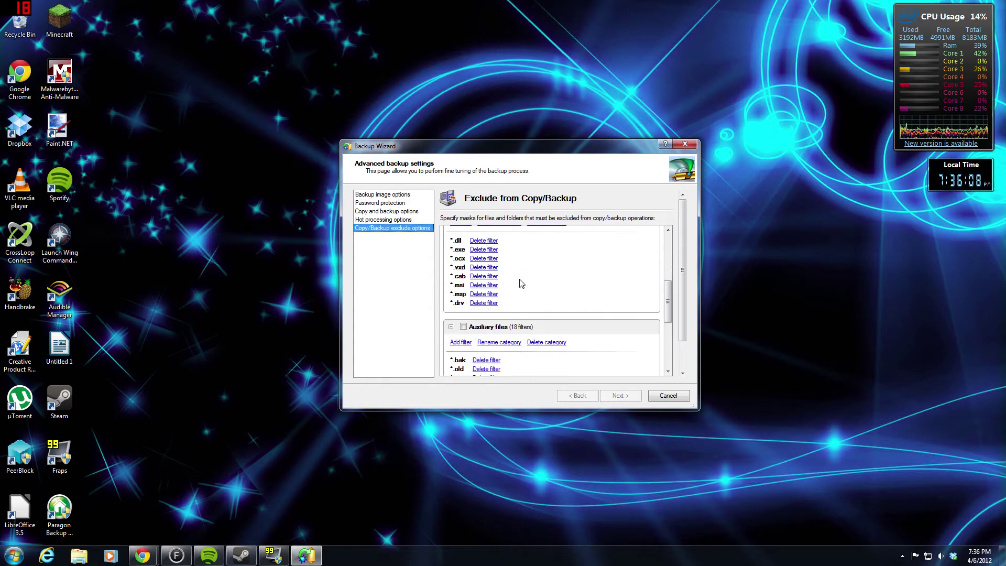
{"action": "scroll", "coordinate": [521, 283], "scroll_direction": "up", "scroll_amount": 6}
{"action": "scroll", "coordinate": [522, 284], "scroll_direction": "up", "scroll_amount": 2}
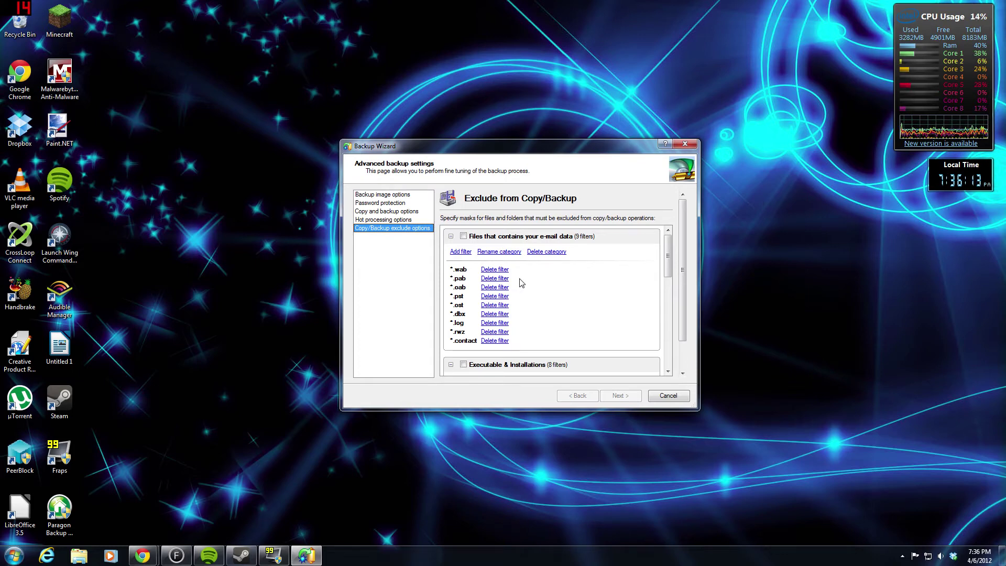
{"action": "scroll", "coordinate": [521, 282], "scroll_direction": "down", "scroll_amount": 10}
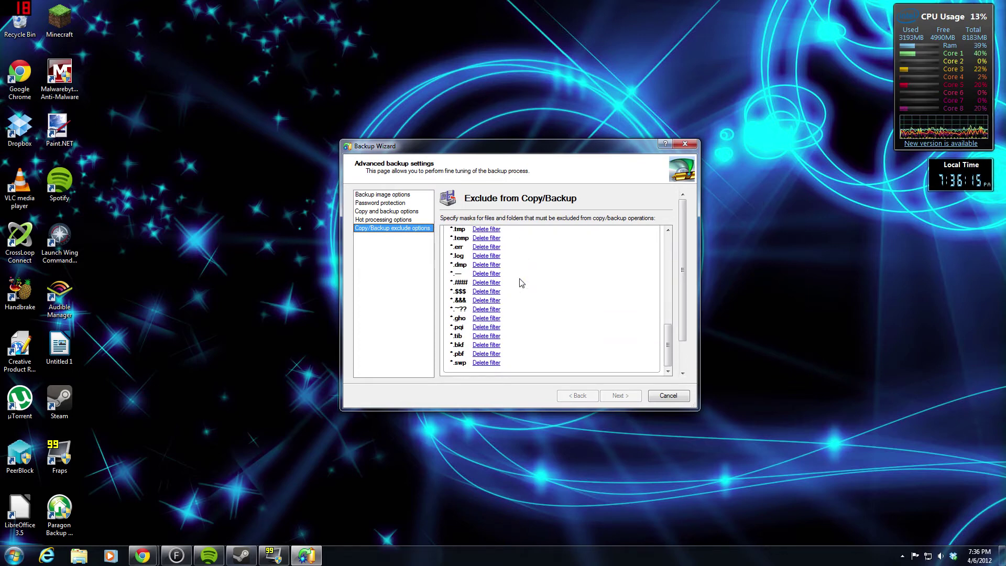
{"action": "scroll", "coordinate": [522, 283], "scroll_direction": "up", "scroll_amount": 3}
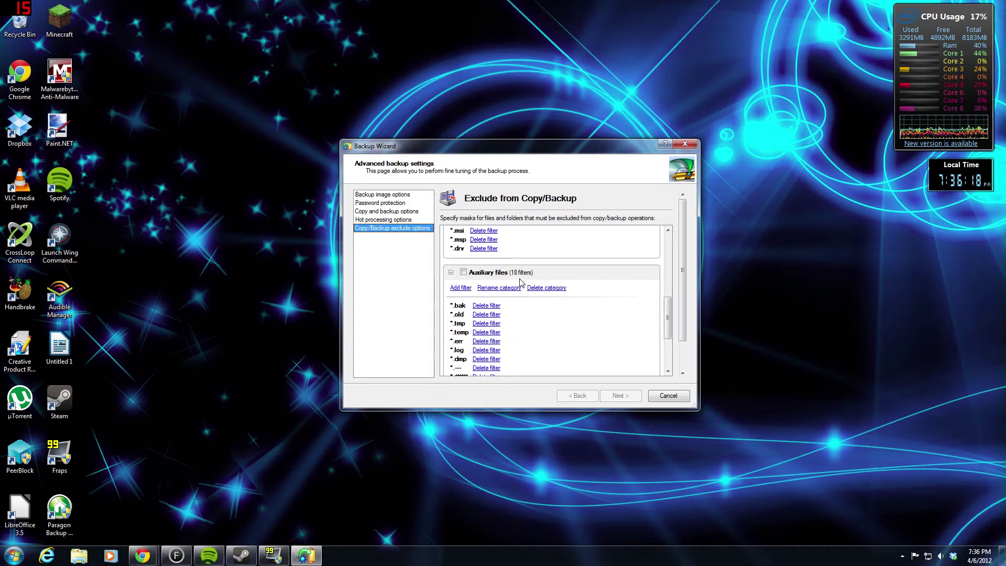
{"action": "scroll", "coordinate": [521, 283], "scroll_direction": "down", "scroll_amount": 1}
{"action": "scroll", "coordinate": [521, 283], "scroll_direction": "up", "scroll_amount": 1}
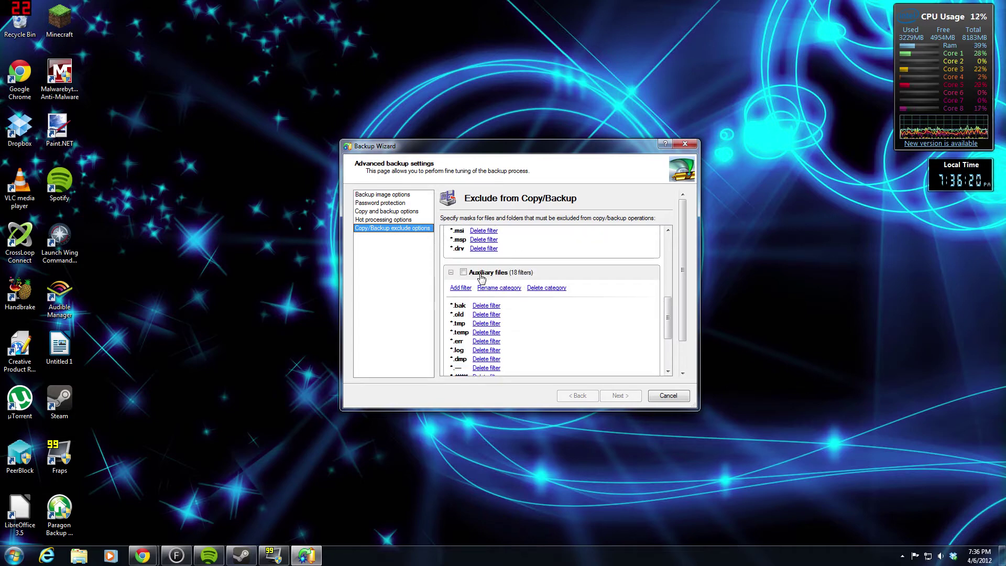
{"action": "scroll", "coordinate": [481, 277], "scroll_direction": "down", "scroll_amount": 3}
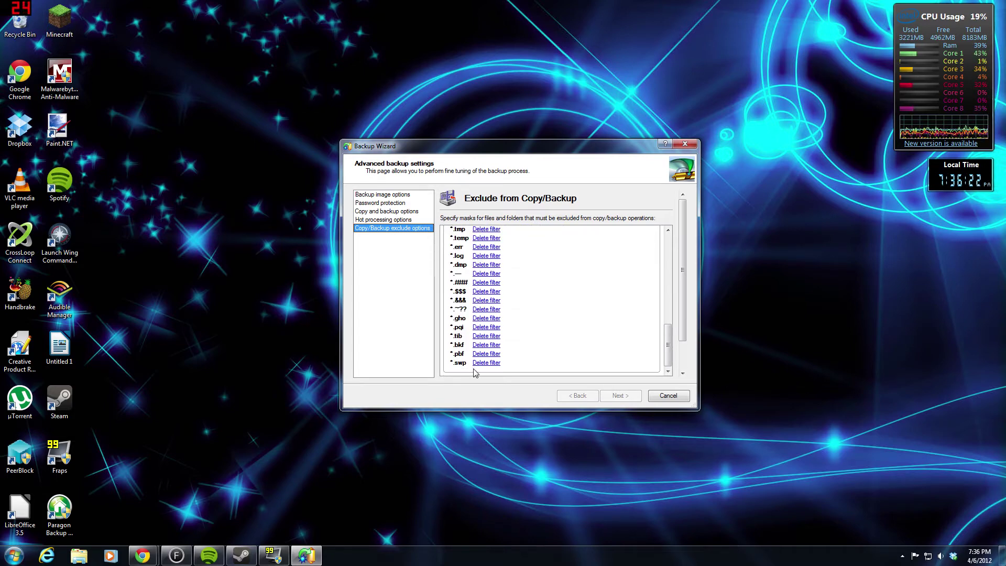
{"action": "scroll", "coordinate": [482, 335], "scroll_direction": "up", "scroll_amount": 3}
{"action": "scroll", "coordinate": [502, 294], "scroll_direction": "down", "scroll_amount": 3}
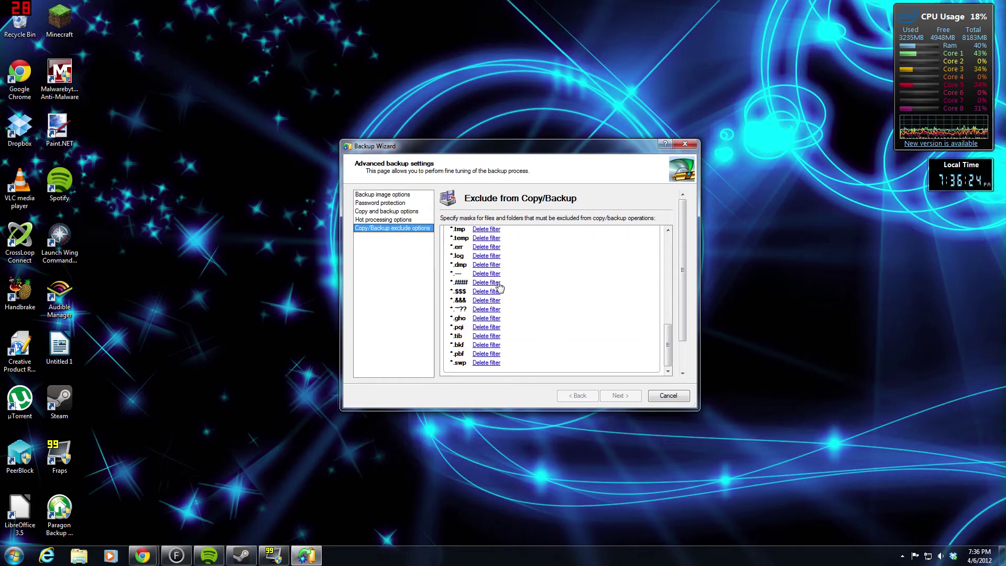
{"action": "scroll", "coordinate": [470, 263], "scroll_direction": "up", "scroll_amount": 1}
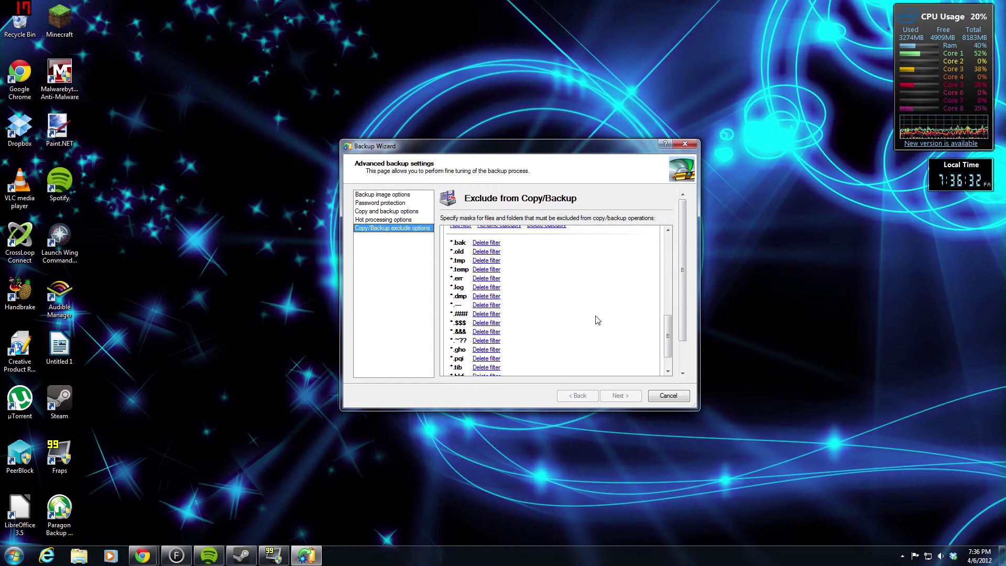
{"action": "scroll", "coordinate": [597, 319], "scroll_direction": "down", "scroll_amount": 2}
{"action": "left_click_drag", "start_coordinate": [681, 272], "coordinate": [681, 331]}
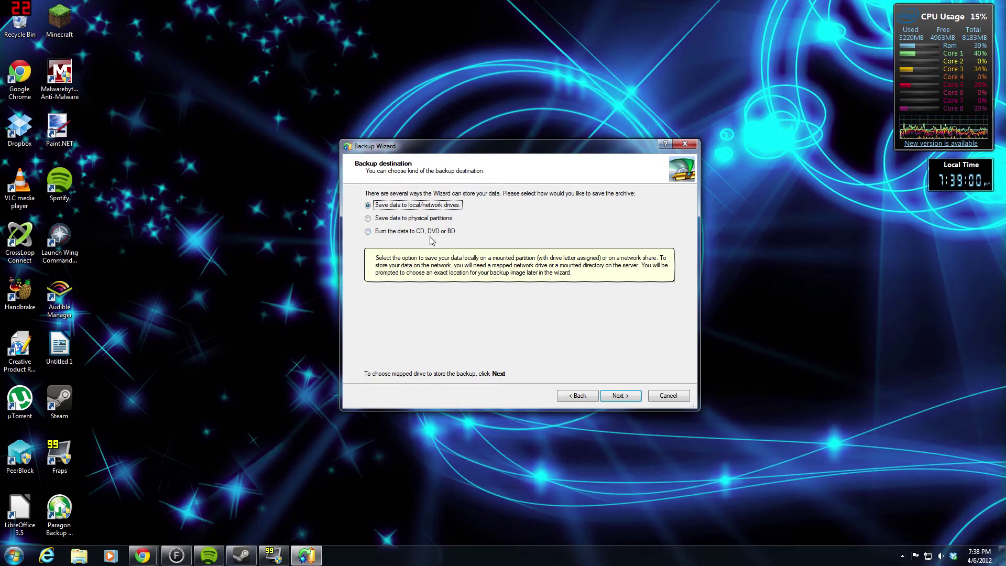
{"action": "left_click", "coordinate": [456, 219]}
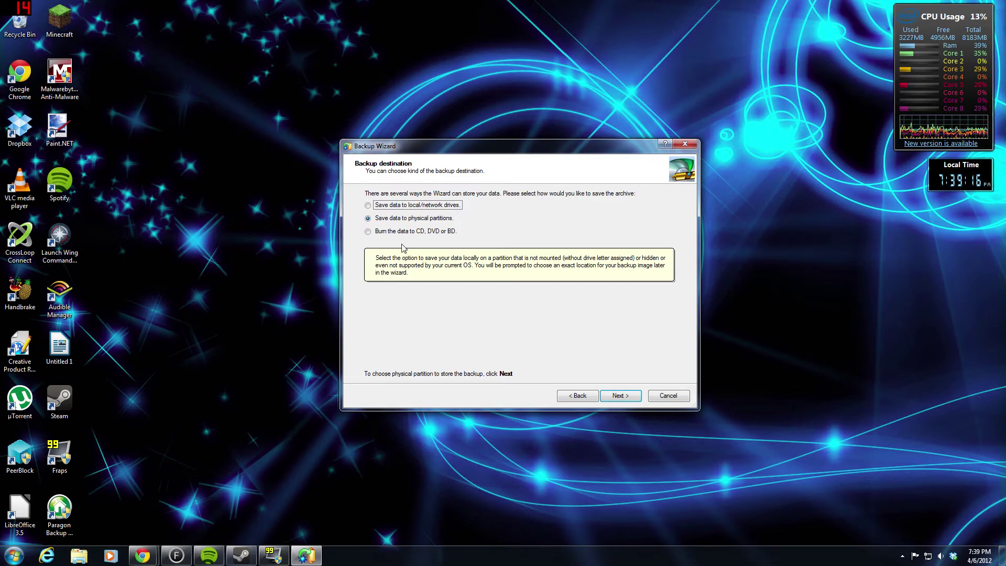
{"action": "left_click", "coordinate": [369, 206]}
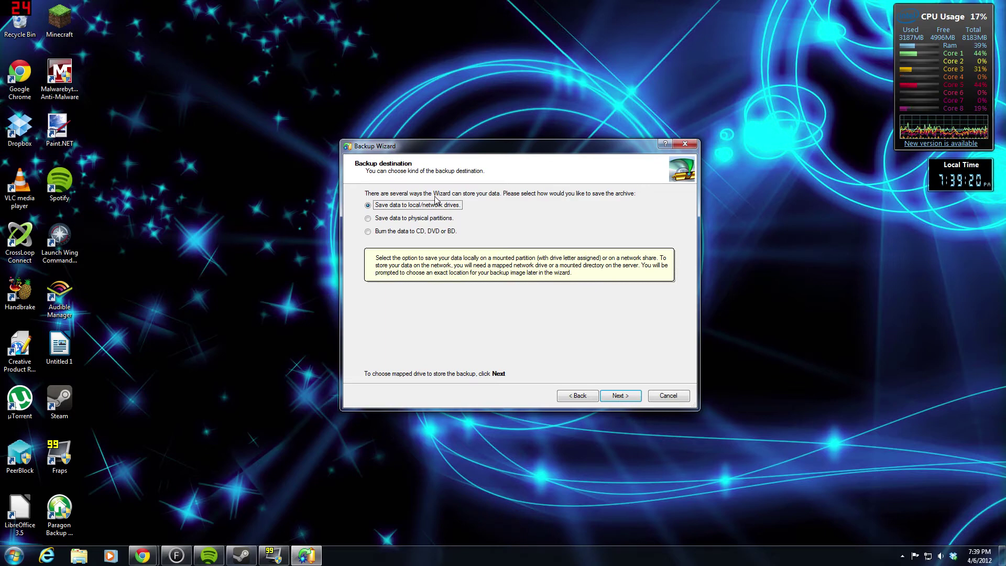
- Choose the BACKUPS folder on Data (E:) as the archive location
{"action": "left_click", "coordinate": [620, 397]}
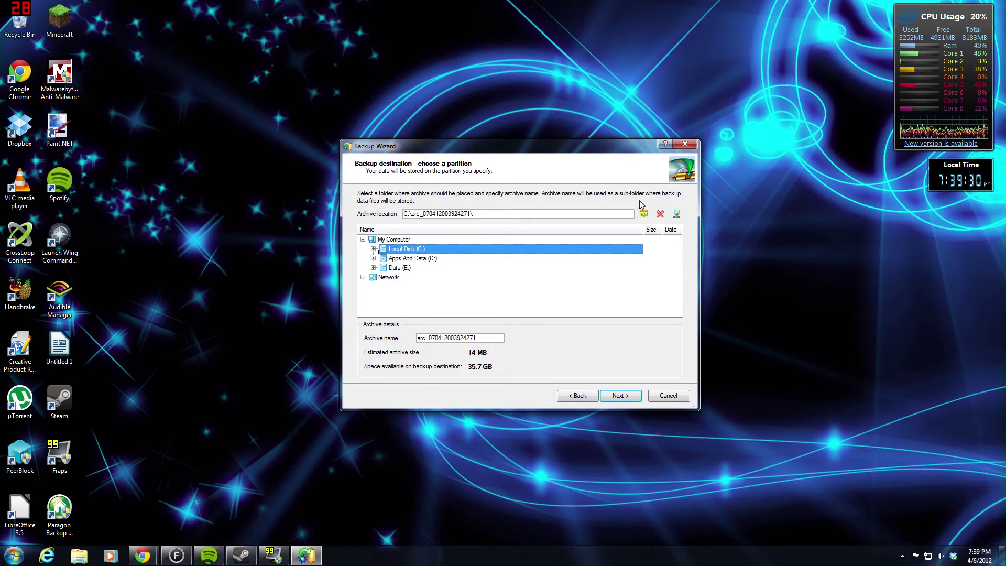
{"action": "left_click", "coordinate": [399, 268]}
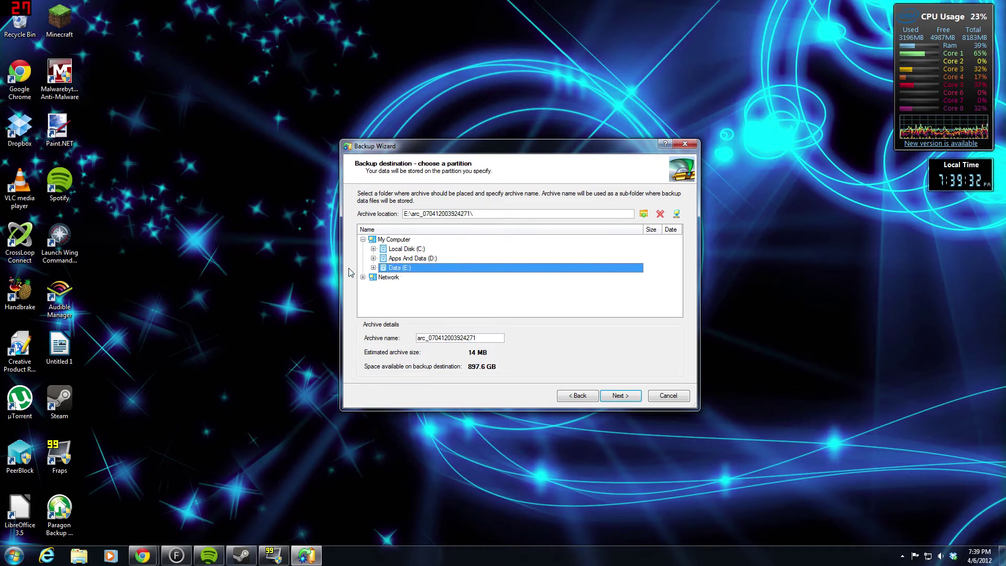
{"action": "left_click", "coordinate": [373, 267]}
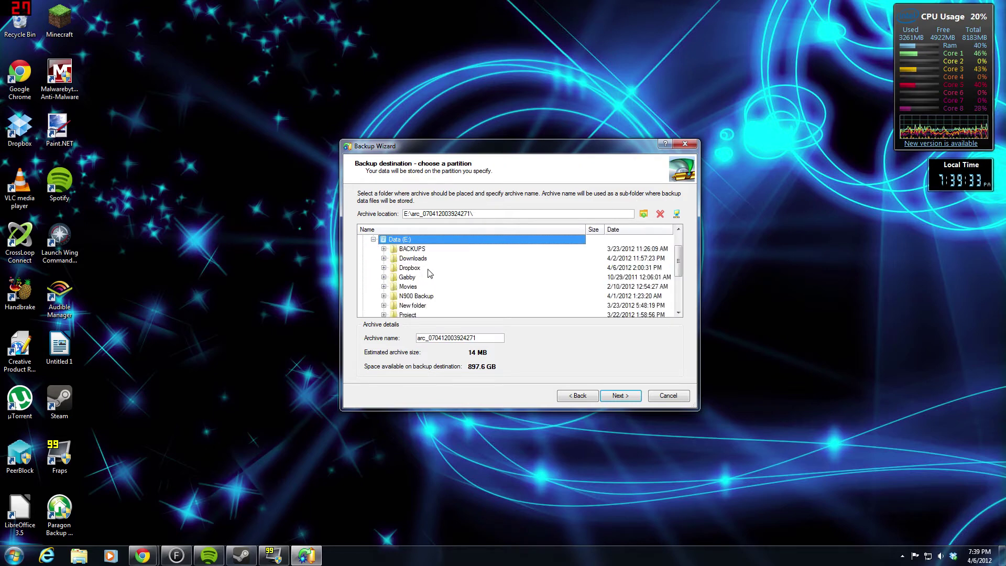
{"action": "left_click", "coordinate": [389, 251]}
{"action": "left_click", "coordinate": [384, 249]}
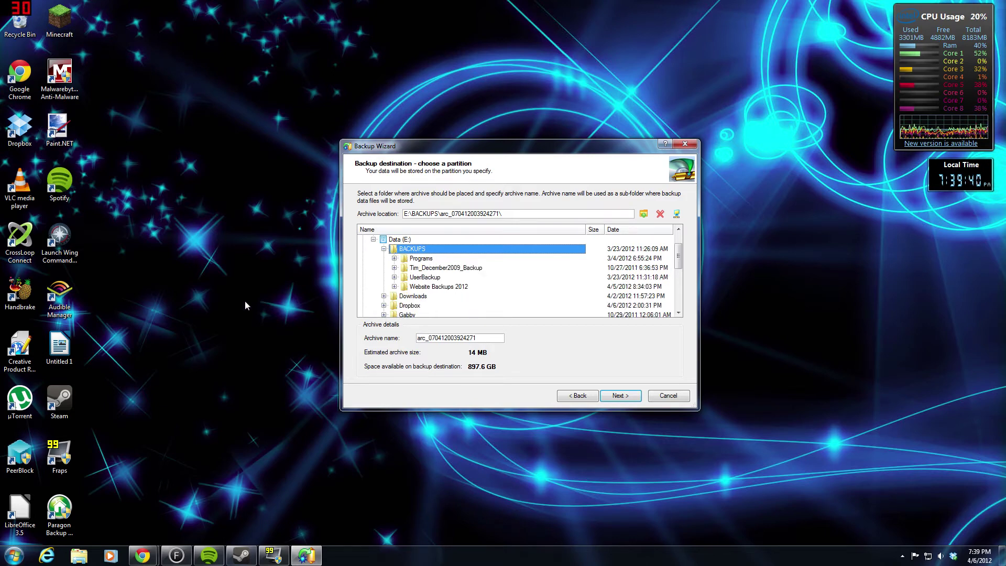
- Name the archive Test_Drive_Image_4-6-2012 and advance to Backup comment and mode
{"action": "left_click", "coordinate": [484, 337]}
{"action": "key", "text": "ctrl+a"}
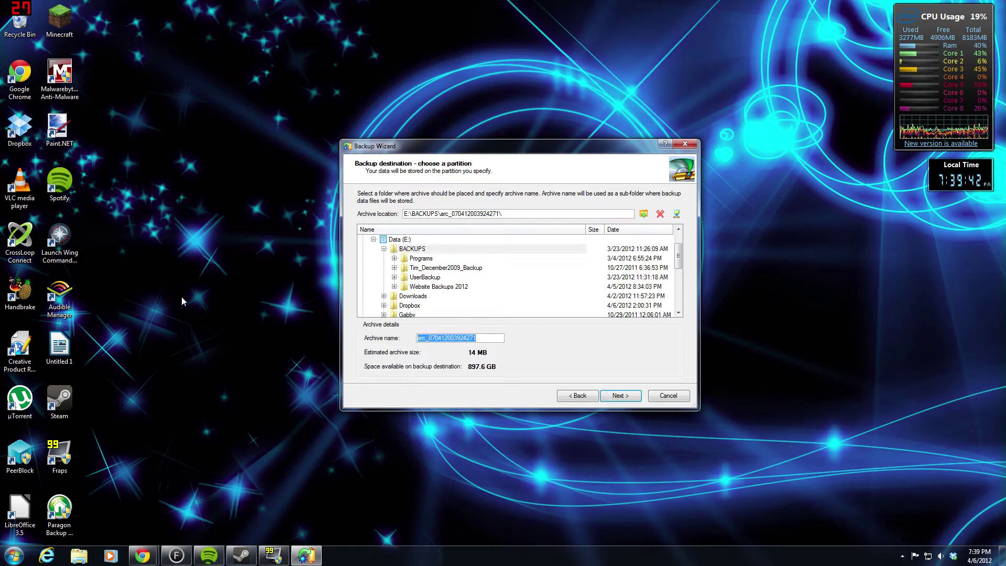
{"action": "type", "text": "Test"}
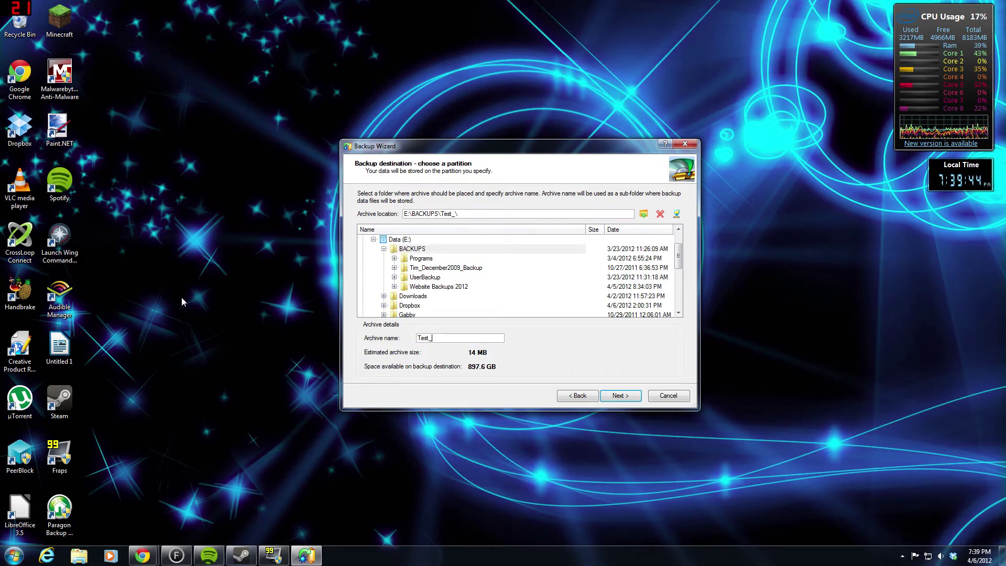
{"action": "type", "text": "_"}
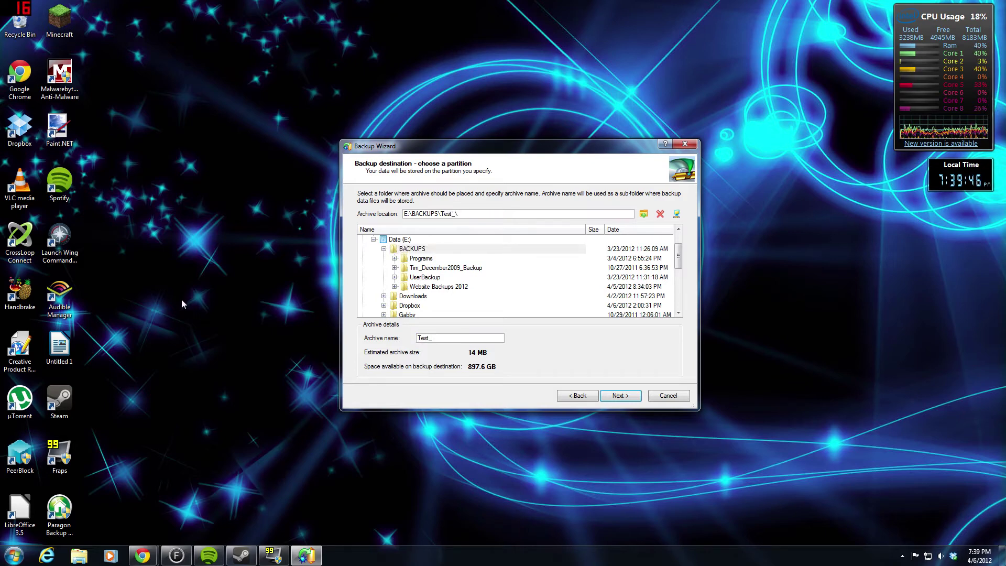
{"action": "type", "text": "Drive_I"}
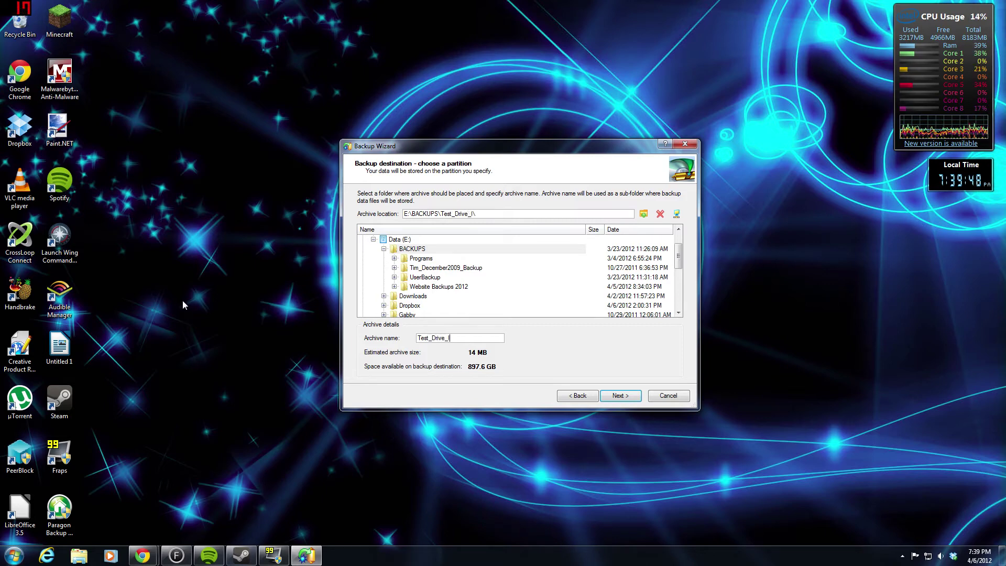
{"action": "type", "text": "mage_4"}
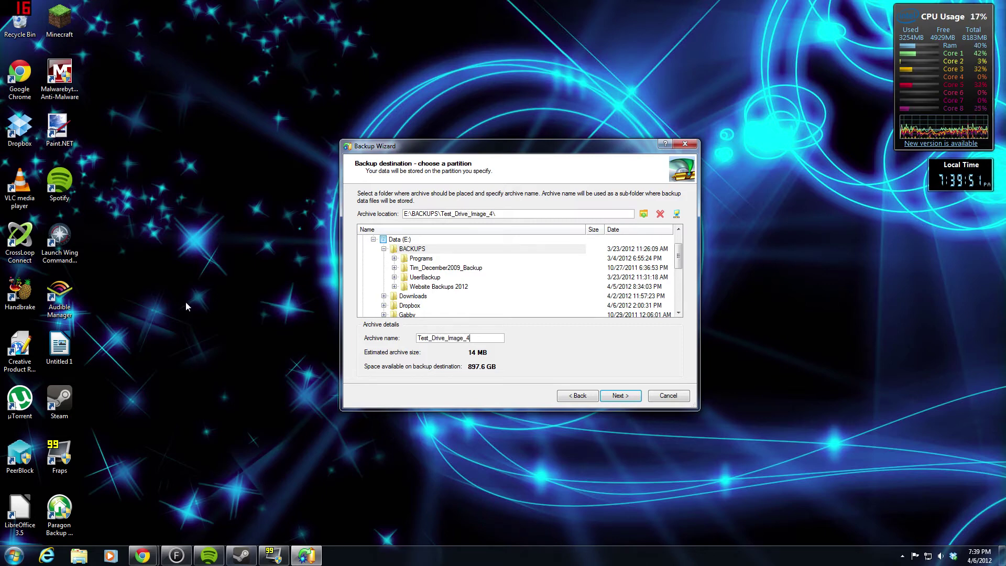
{"action": "type", "text": "-"}
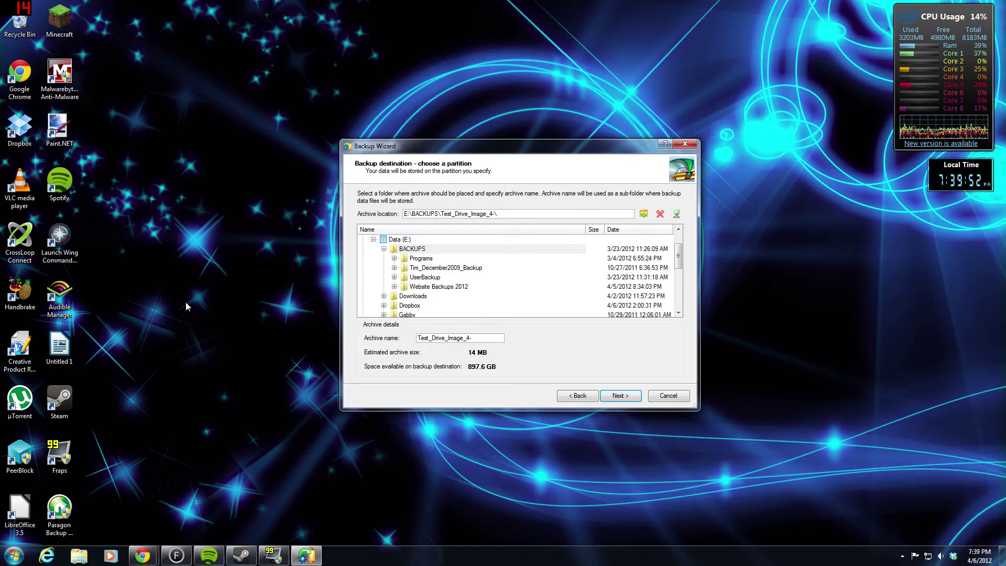
{"action": "type", "text": "6"}
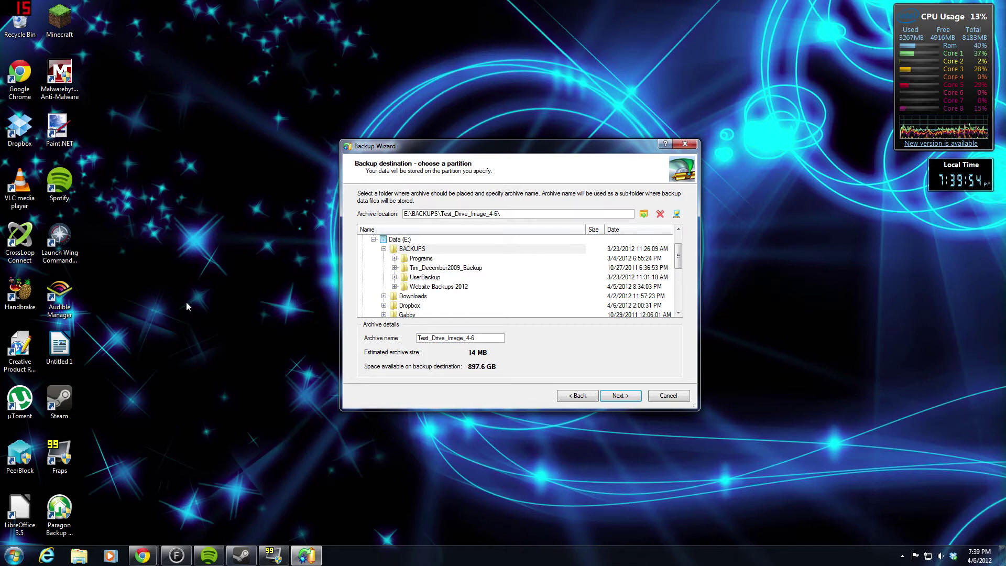
{"action": "type", "text": "-2012"}
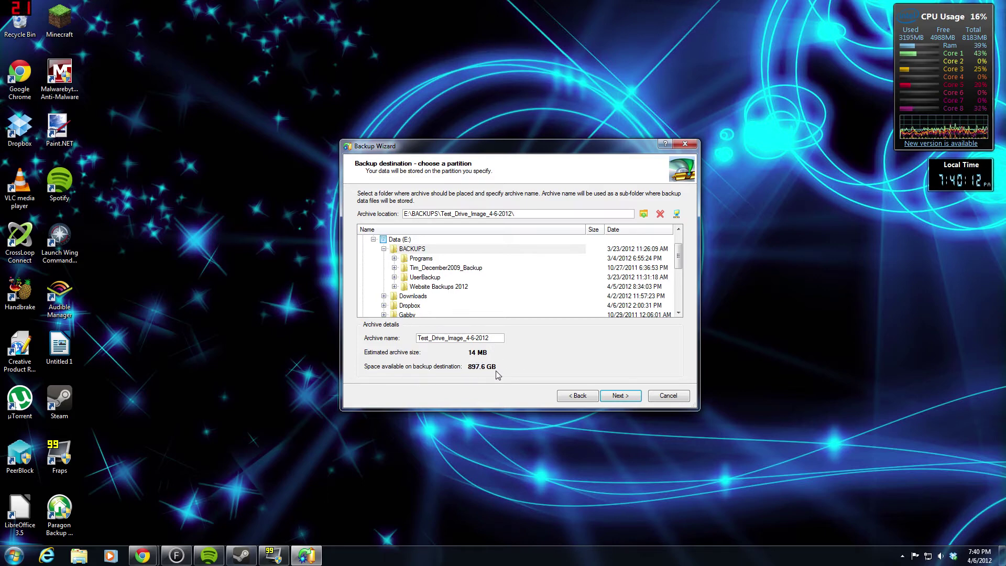
{"action": "left_click", "coordinate": [618, 400]}
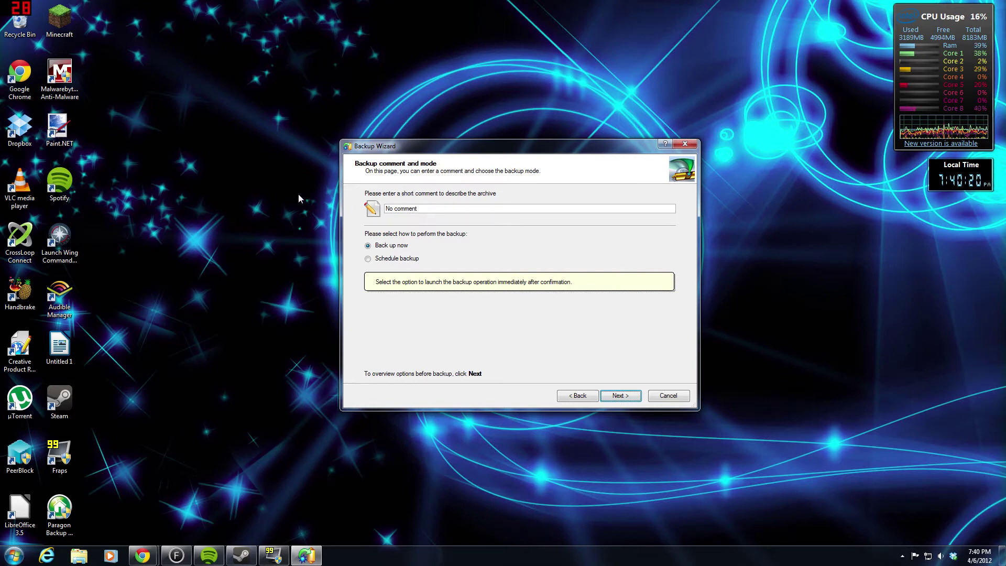
- Replace the default 'No comment' with the comment 'Did I mess this uip?'
{"action": "key", "text": "Tab"}
{"action": "key", "text": "BackSpace"}
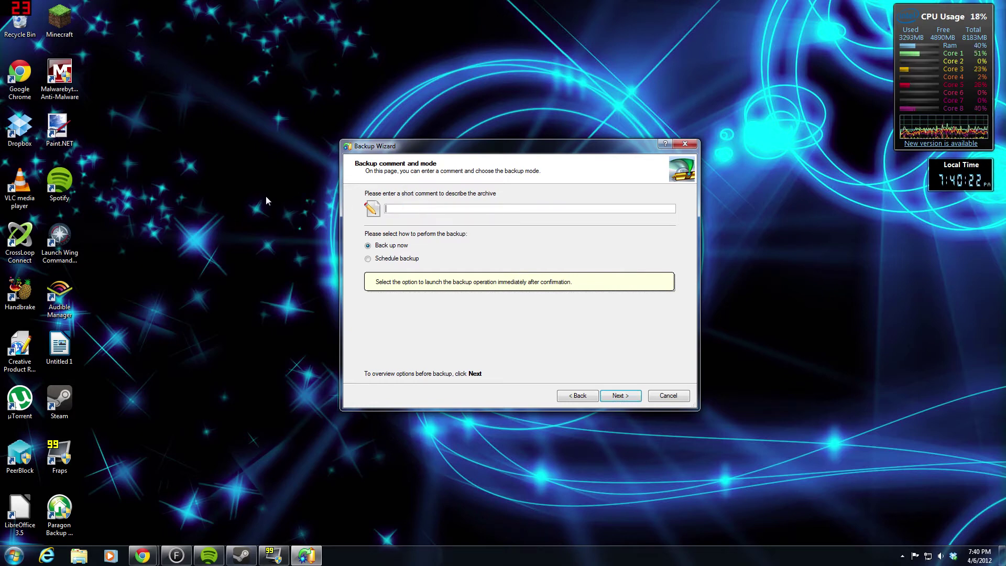
{"action": "type", "text": "Did "}
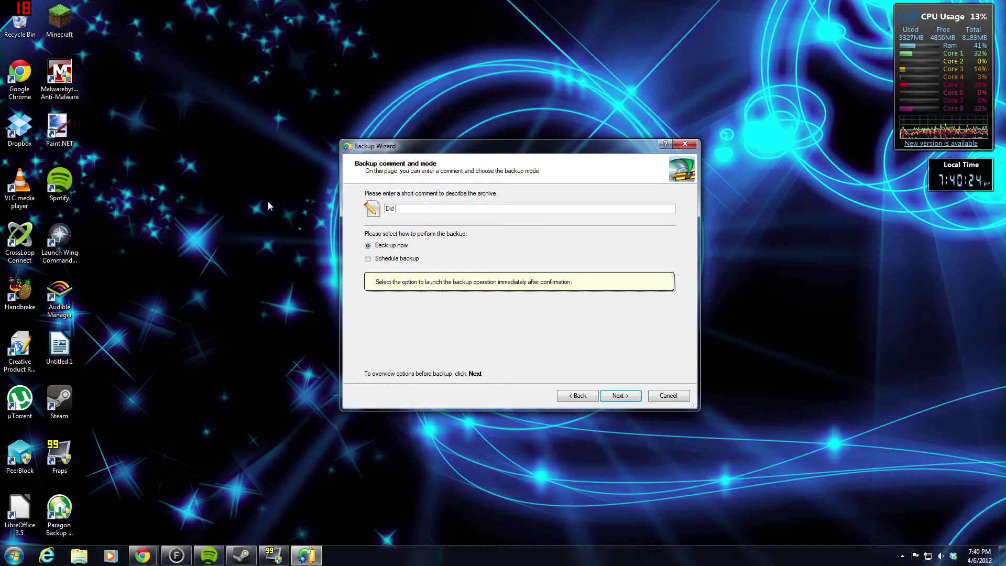
{"action": "type", "text": "I mess this"}
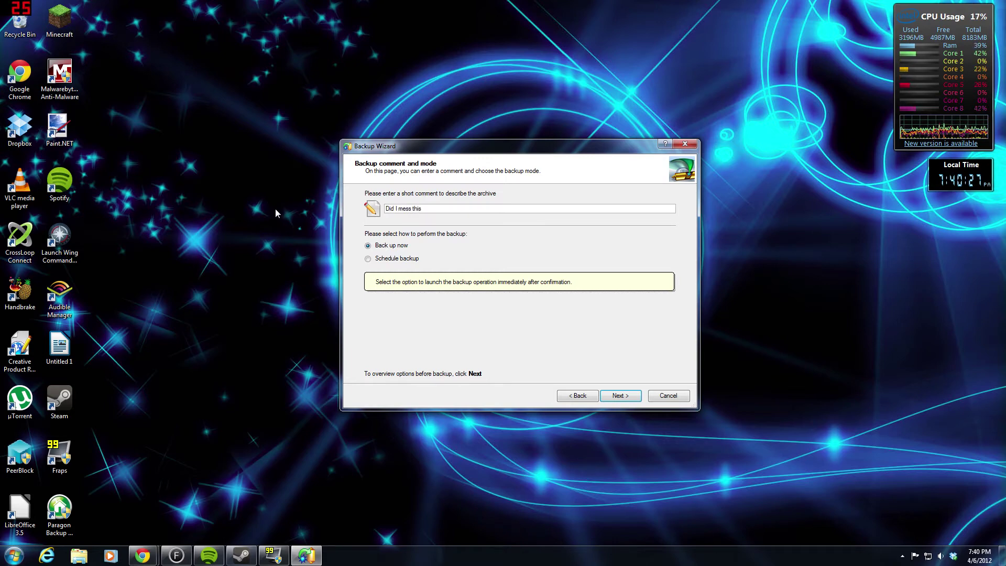
{"action": "type", "text": " uip?"}
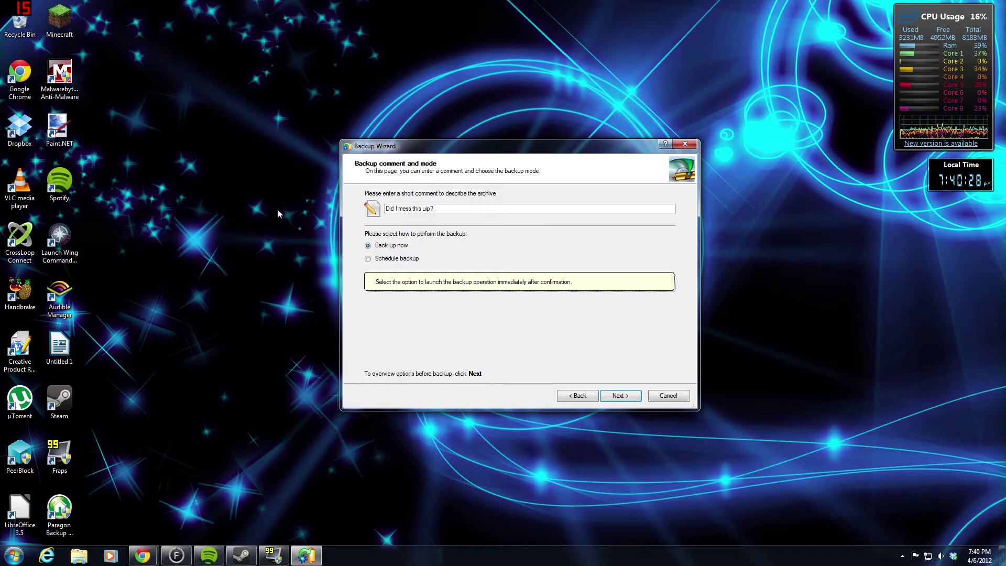
- Keep Back up now selected instead of scheduling, and reach the backup summary
{"action": "left_click", "coordinate": [411, 262]}
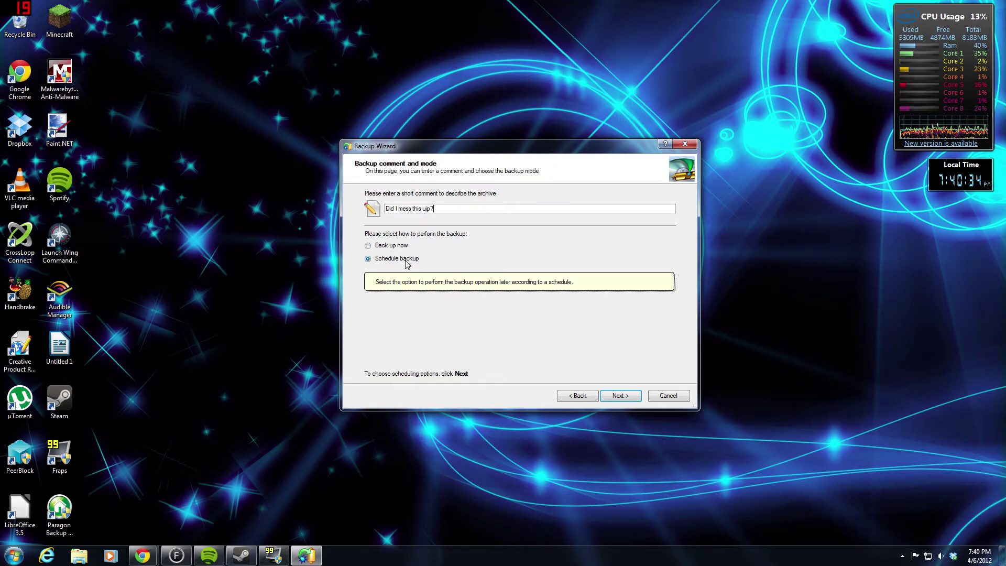
{"action": "left_click", "coordinate": [368, 246]}
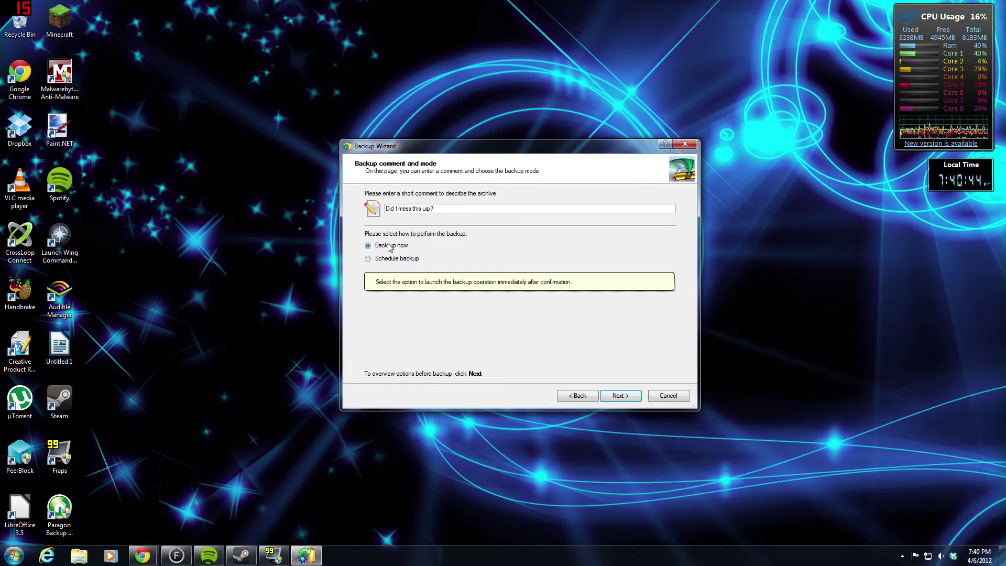
{"action": "left_click", "coordinate": [373, 260]}
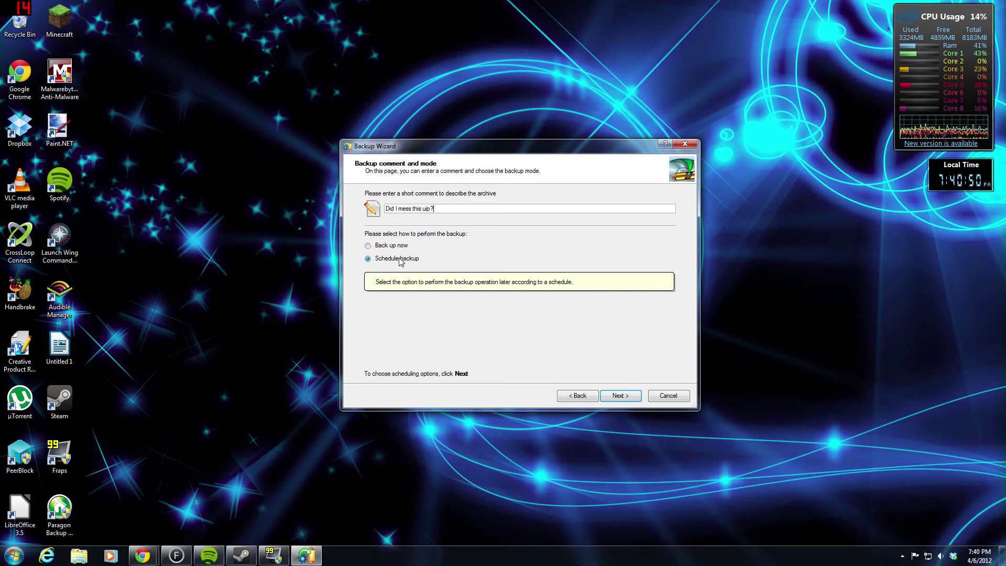
{"action": "left_click", "coordinate": [392, 247]}
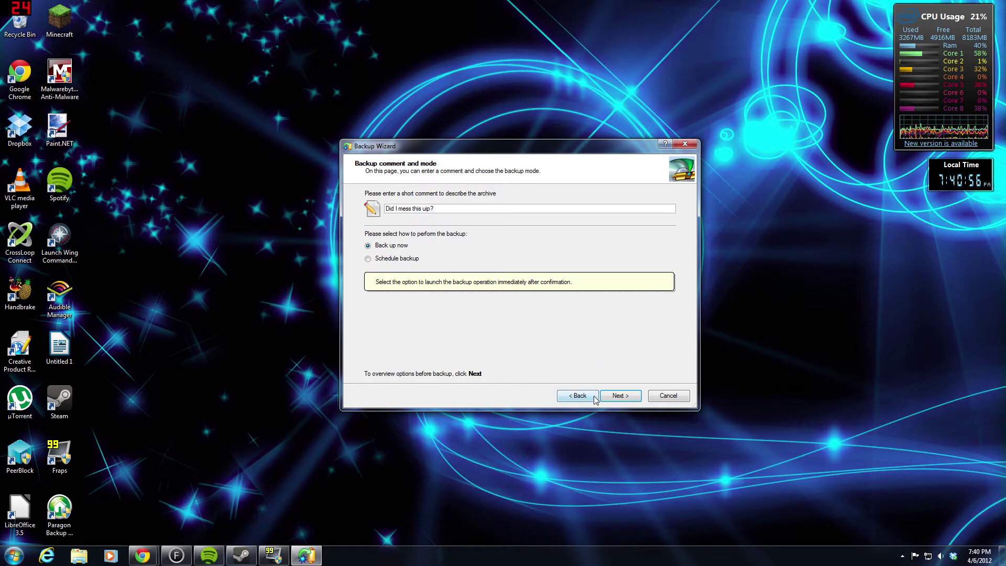
{"action": "left_click", "coordinate": [618, 396]}
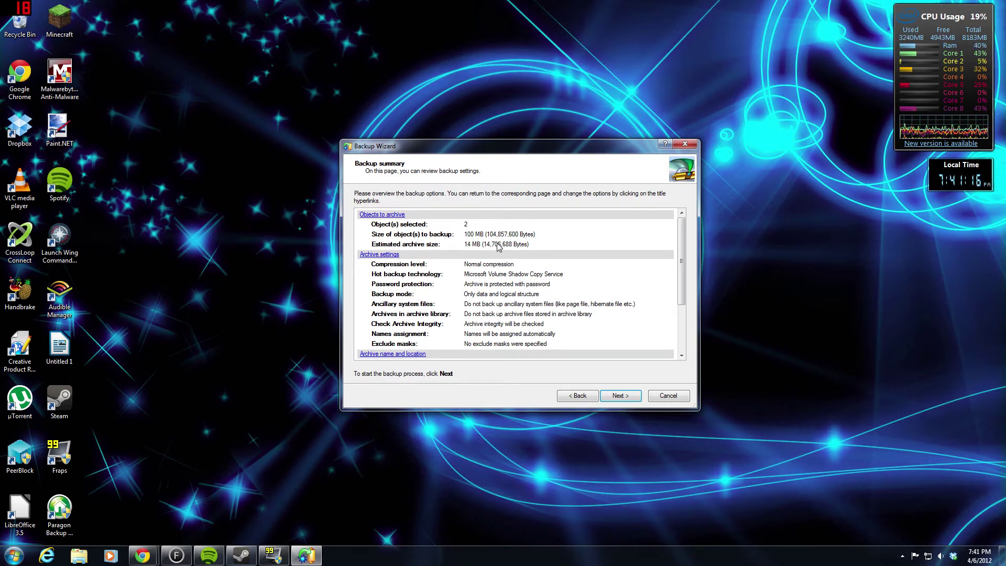
- Scroll through the backup summary, then return to the Objects to archive page
{"action": "scroll", "coordinate": [518, 297], "scroll_direction": "down", "scroll_amount": 1}
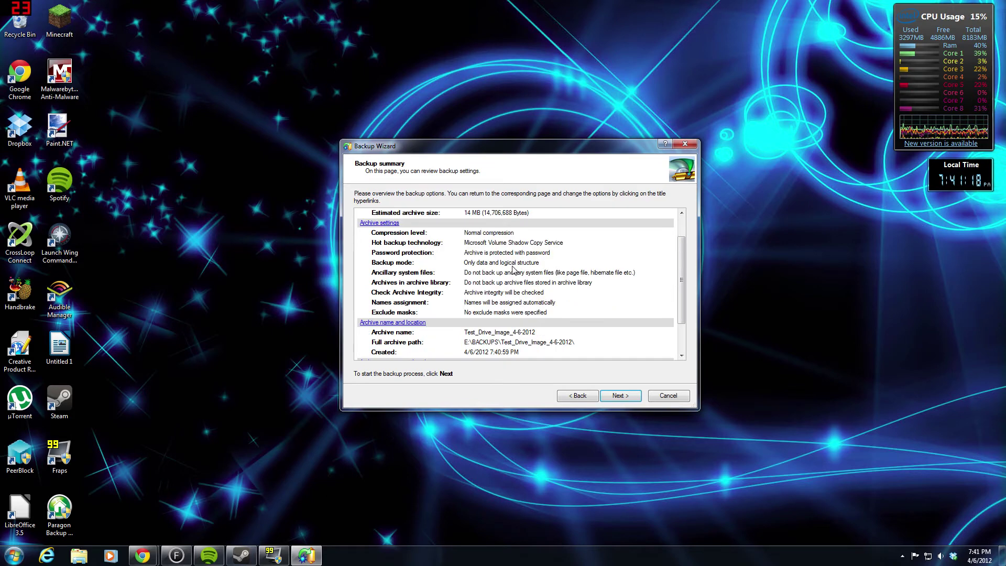
{"action": "scroll", "coordinate": [513, 269], "scroll_direction": "down", "scroll_amount": 2}
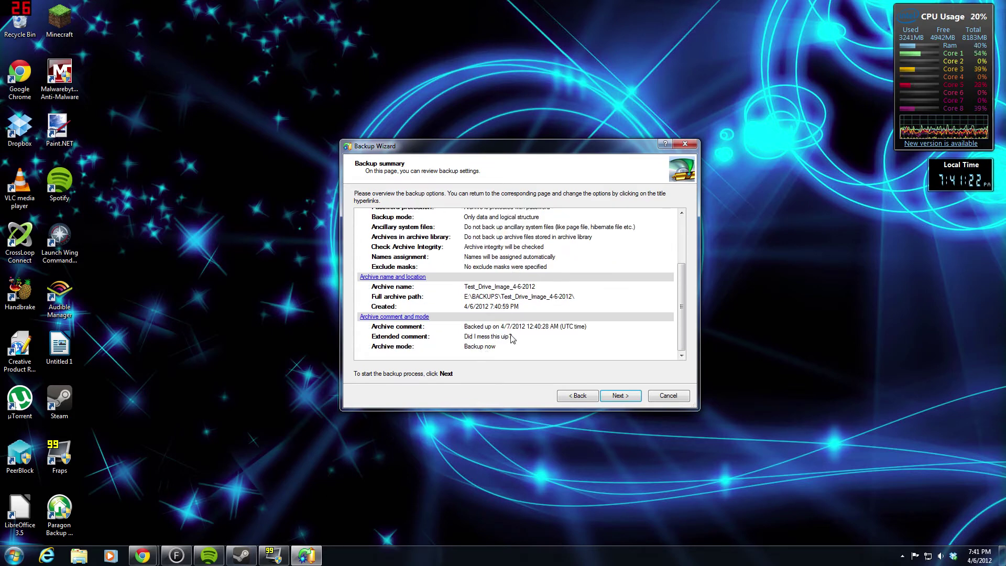
{"action": "scroll", "coordinate": [514, 338], "scroll_direction": "up", "scroll_amount": 3}
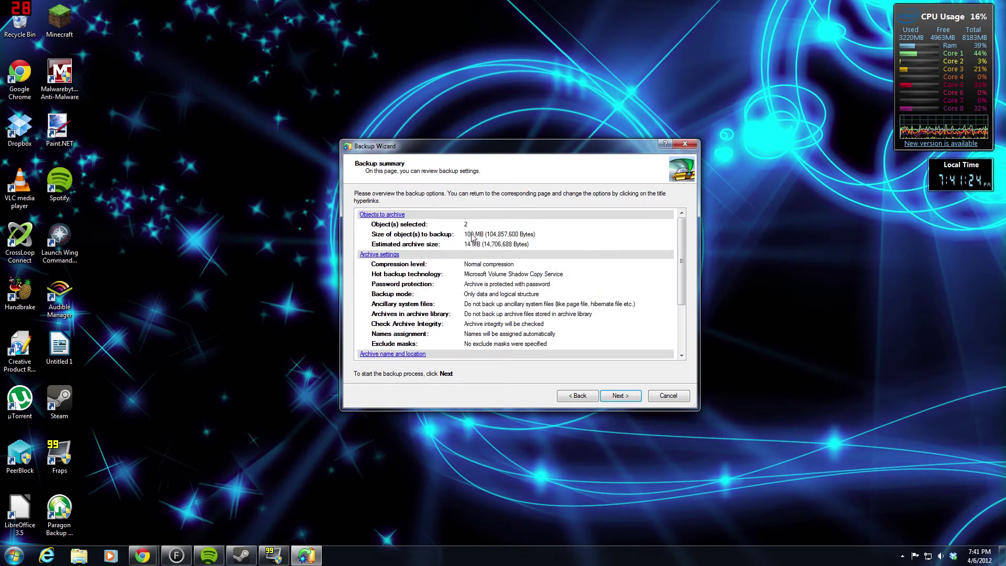
{"action": "left_click", "coordinate": [393, 218]}
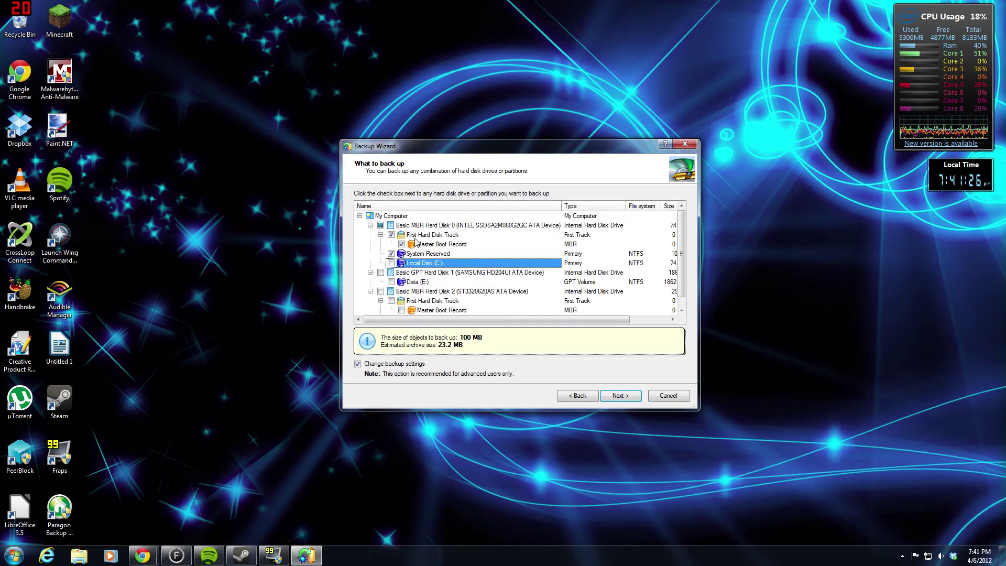
- Include Local Disk (C:) in the backup and advance to the destination partition page
{"action": "left_click", "coordinate": [391, 263]}
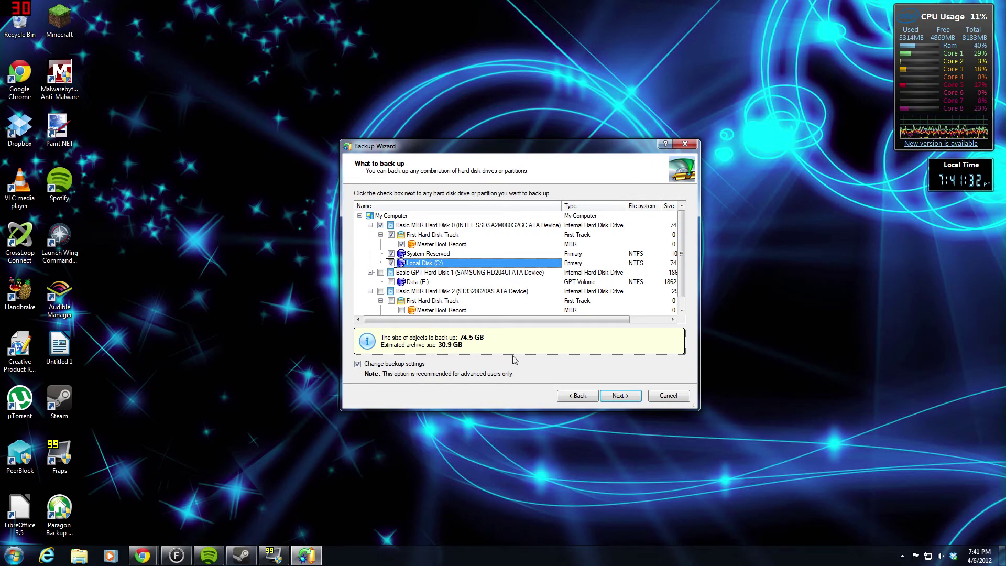
{"action": "left_click", "coordinate": [621, 396]}
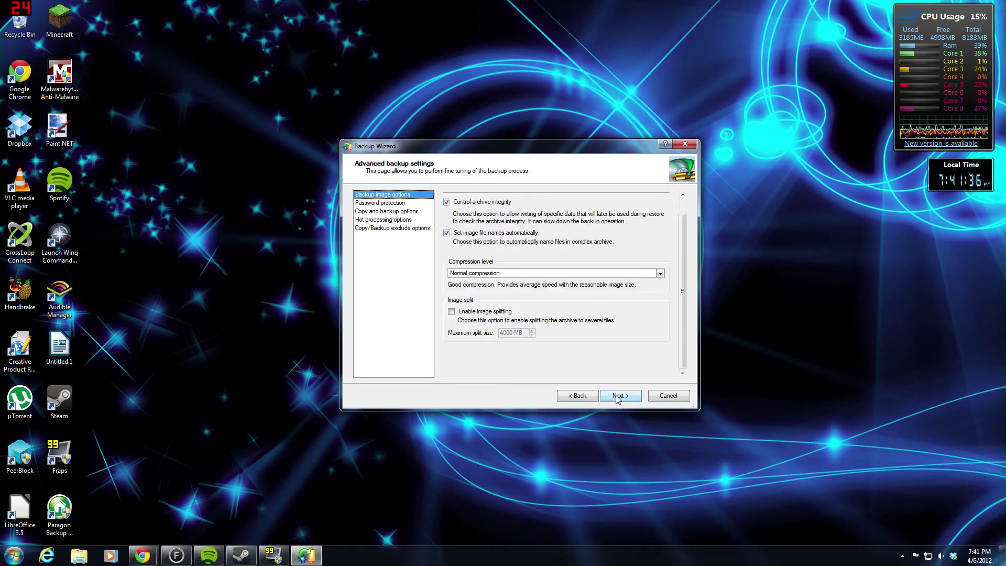
{"action": "left_click", "coordinate": [408, 204]}
{"action": "left_click", "coordinate": [407, 195]}
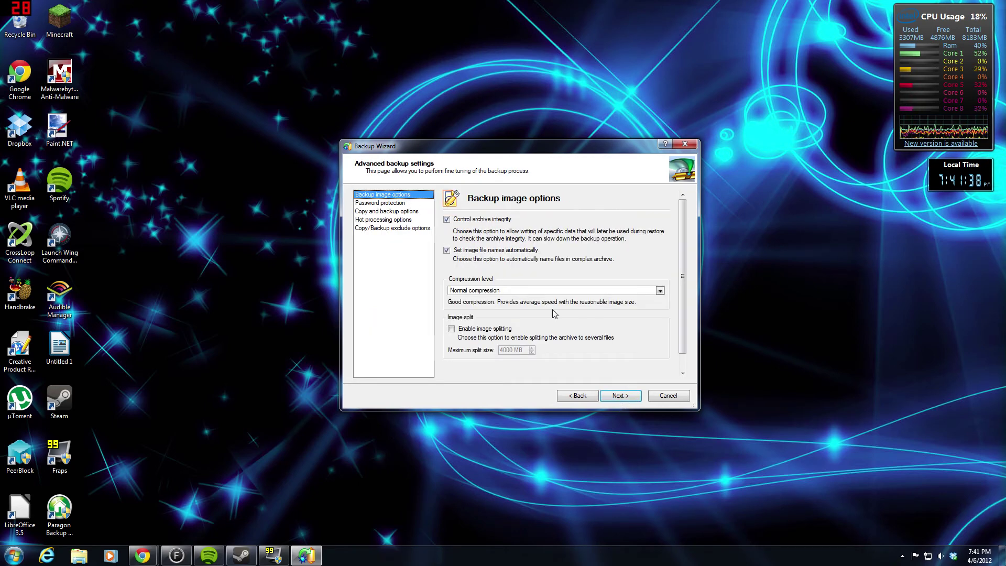
{"action": "left_click", "coordinate": [622, 397]}
{"action": "left_click", "coordinate": [622, 396]}
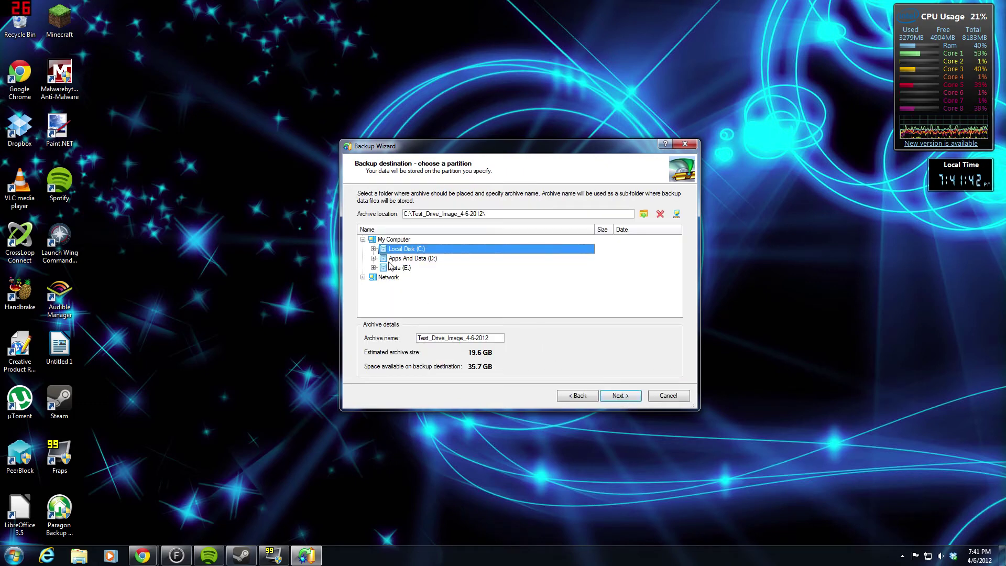
- Set the archive location to E:\BACKUPS\Test_Drive_Image_4-6-2012\ and open Windows Explorer
{"action": "left_click", "coordinate": [373, 268]}
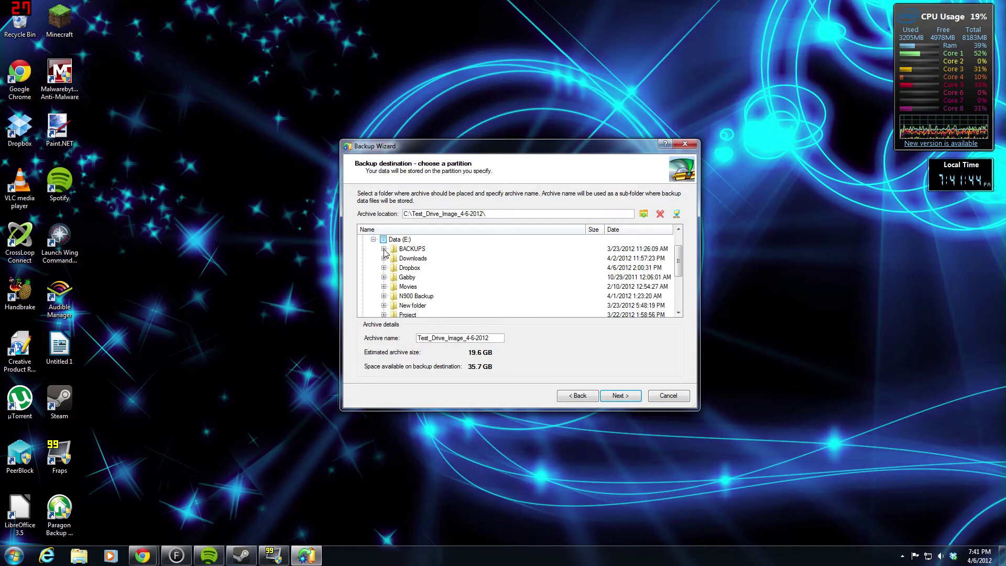
{"action": "left_click", "coordinate": [384, 249]}
{"action": "left_click", "coordinate": [404, 250]}
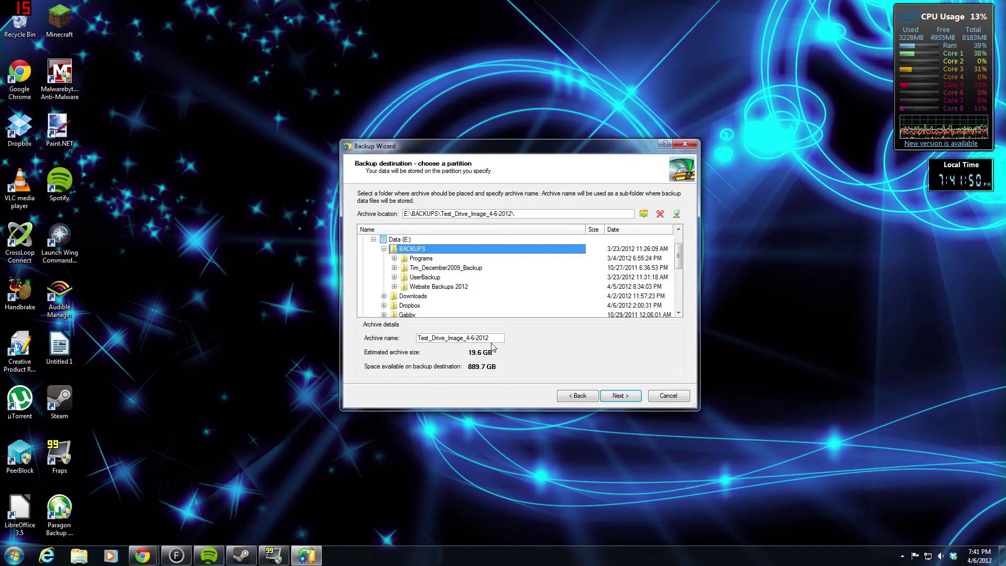
{"action": "left_click", "coordinate": [80, 555]}
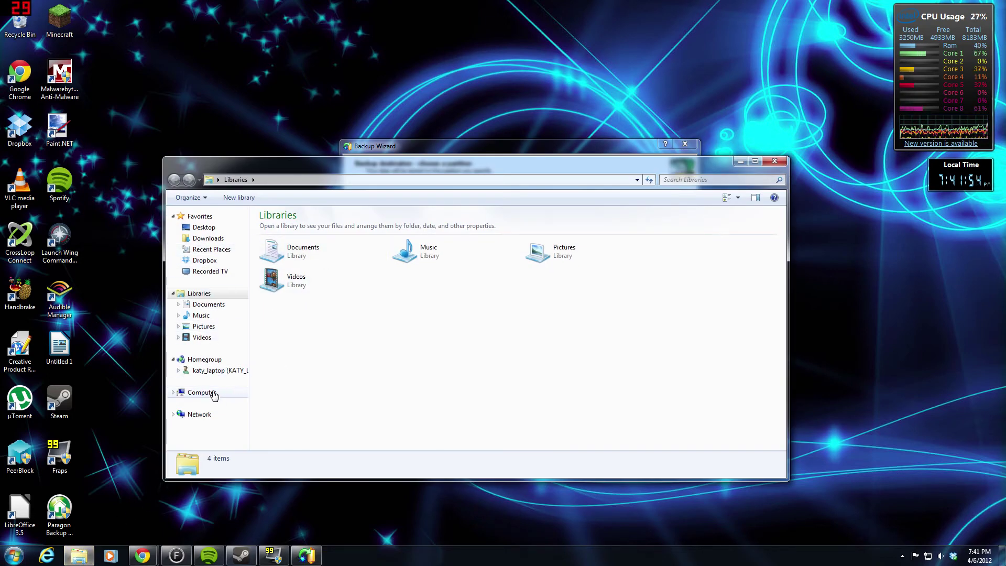
{"action": "left_click", "coordinate": [199, 392]}
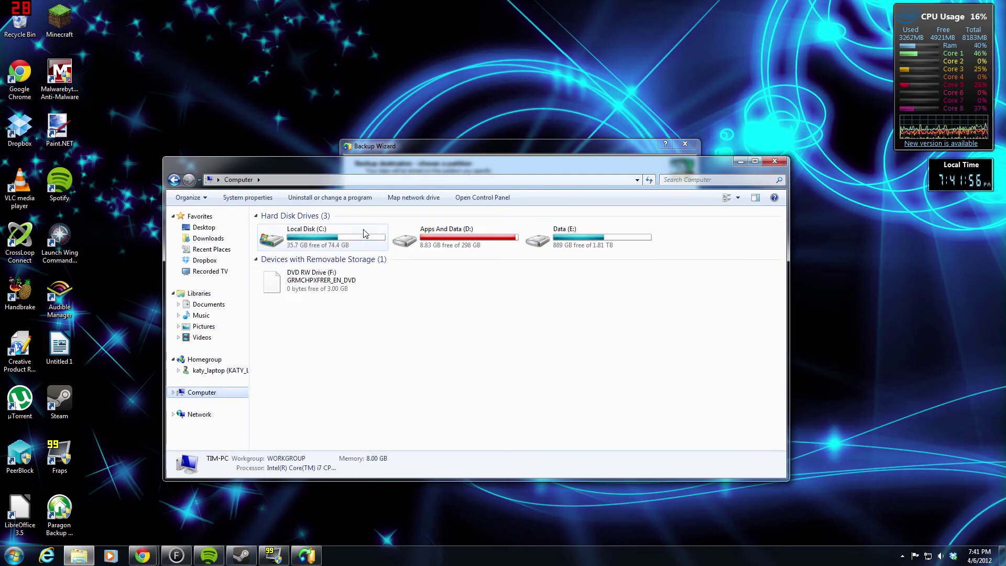
{"action": "right_click", "coordinate": [338, 242]}
{"action": "left_click", "coordinate": [308, 239]}
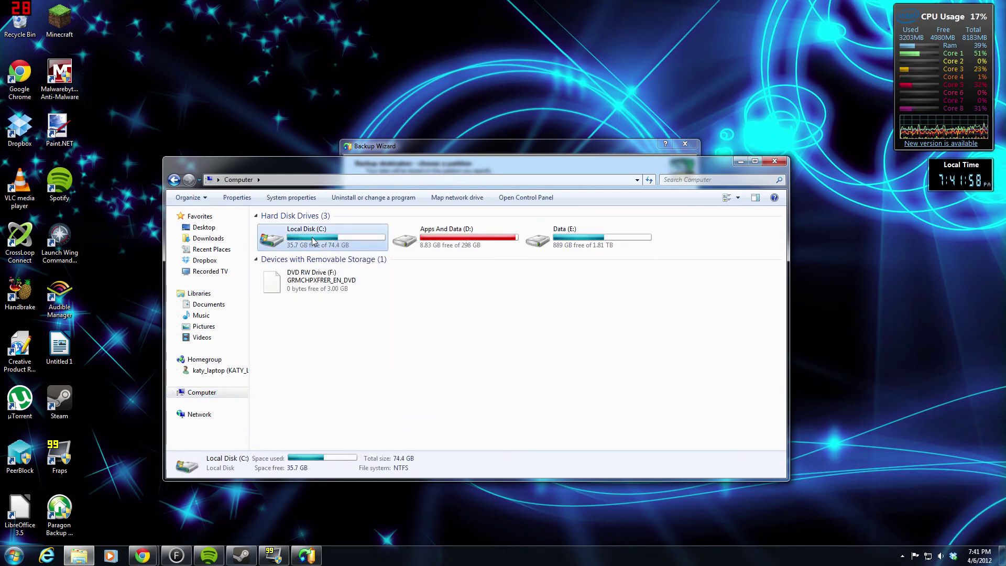
{"action": "right_click", "coordinate": [311, 244]}
{"action": "left_click", "coordinate": [336, 376]}
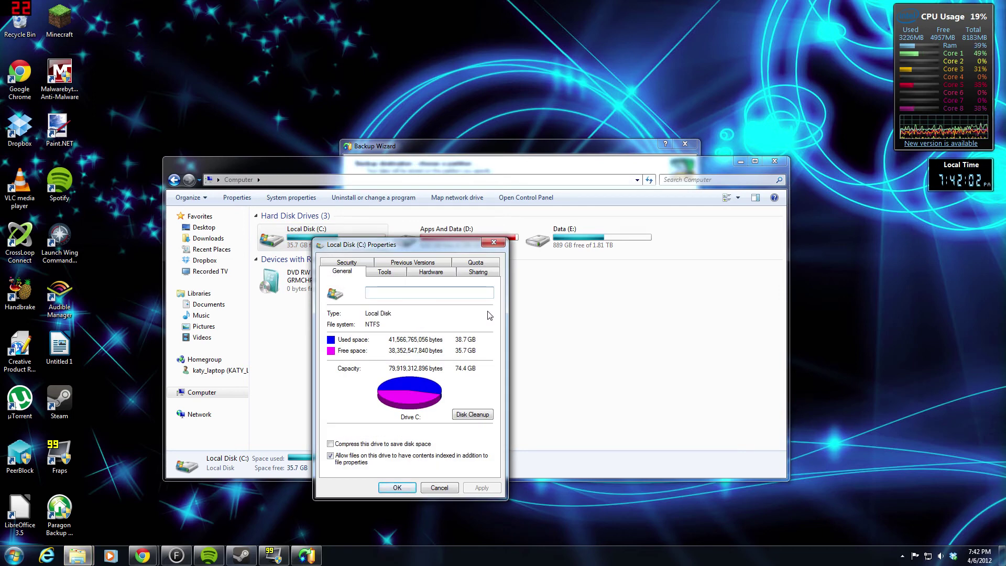
{"action": "left_click", "coordinate": [494, 243]}
{"action": "left_click", "coordinate": [774, 161]}
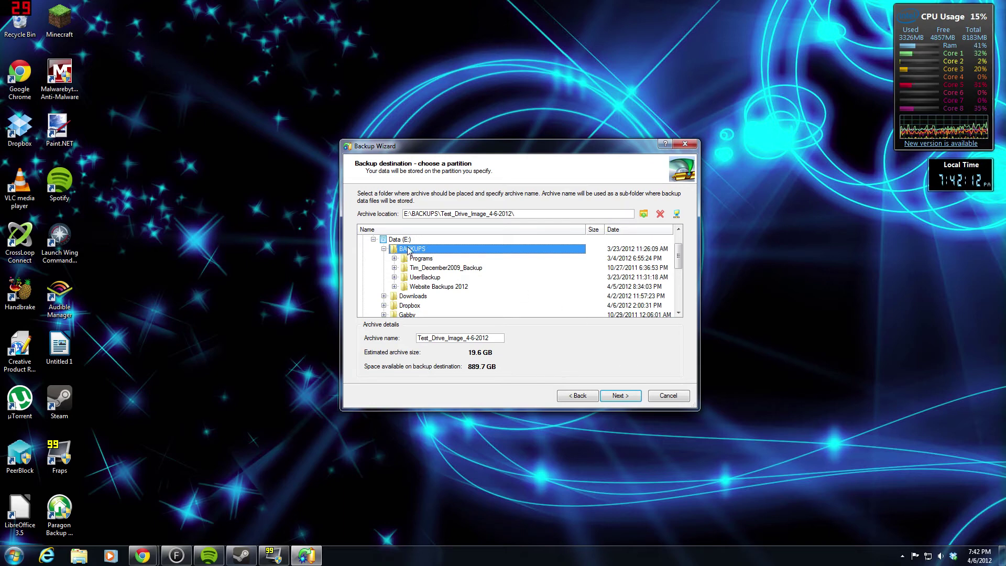
- Accept the destination and back-up-now mode, review the summary, and start imaging drive C
{"action": "left_click", "coordinate": [628, 399]}
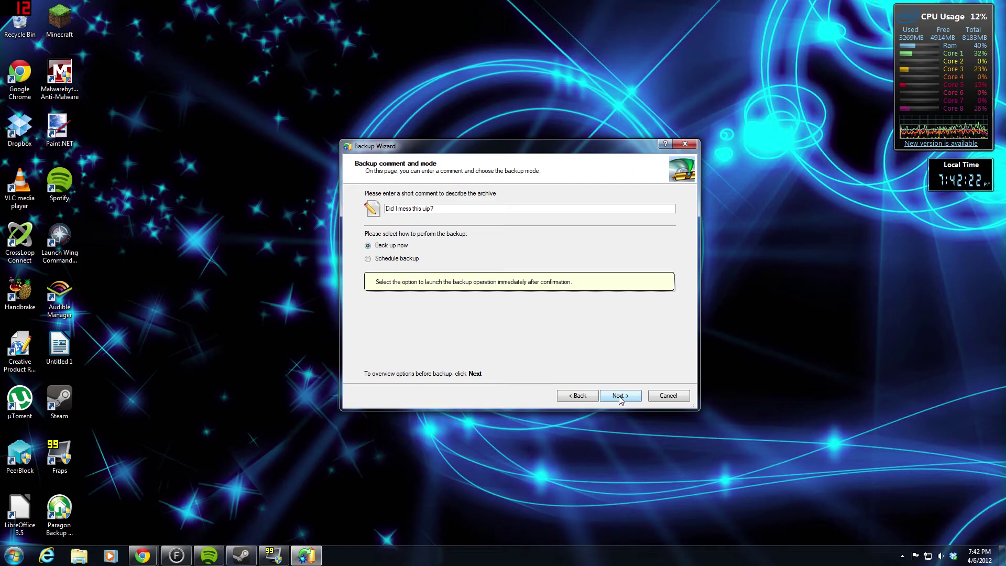
{"action": "left_click", "coordinate": [619, 396]}
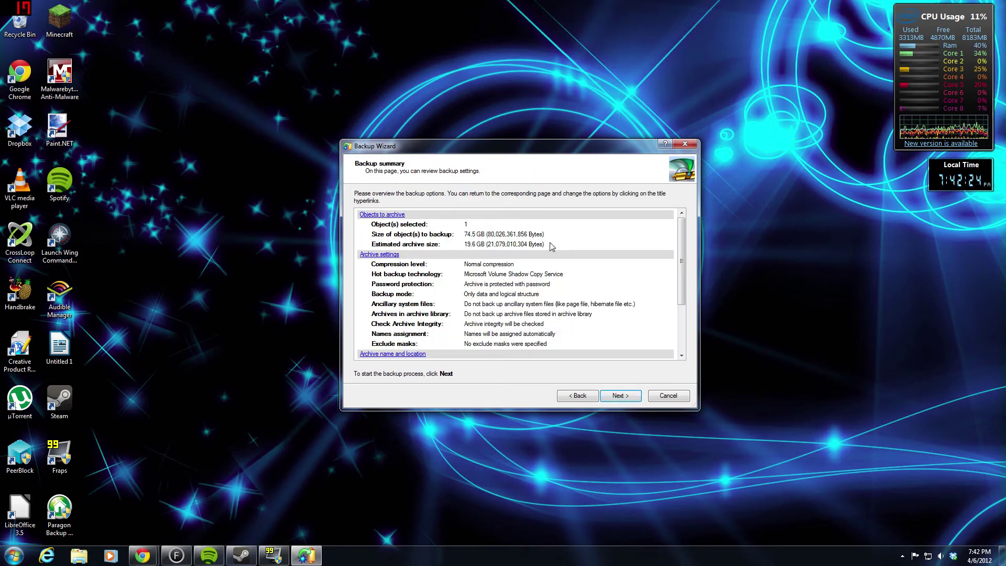
{"action": "scroll", "coordinate": [526, 235], "scroll_direction": "down", "scroll_amount": 3}
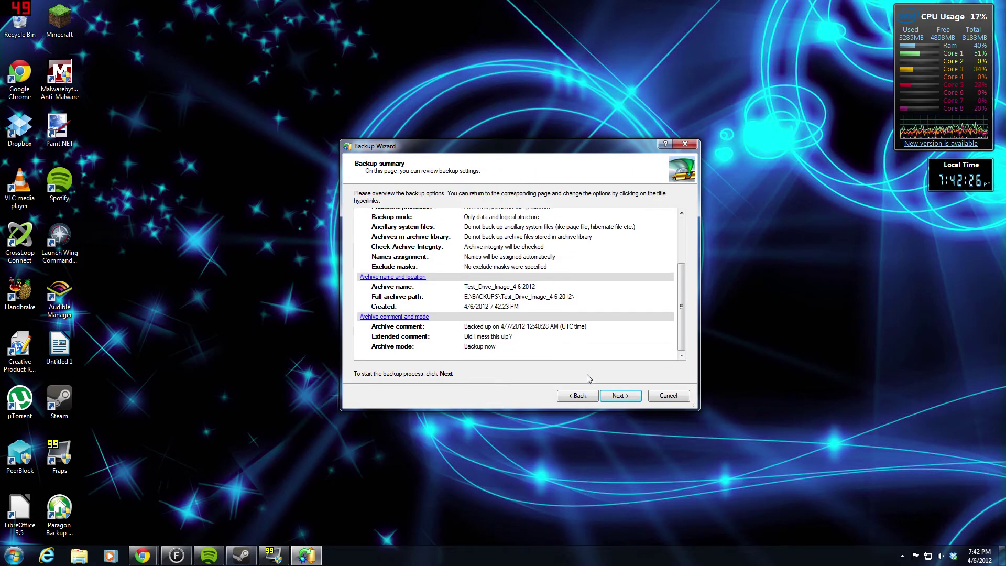
{"action": "left_click", "coordinate": [620, 395]}
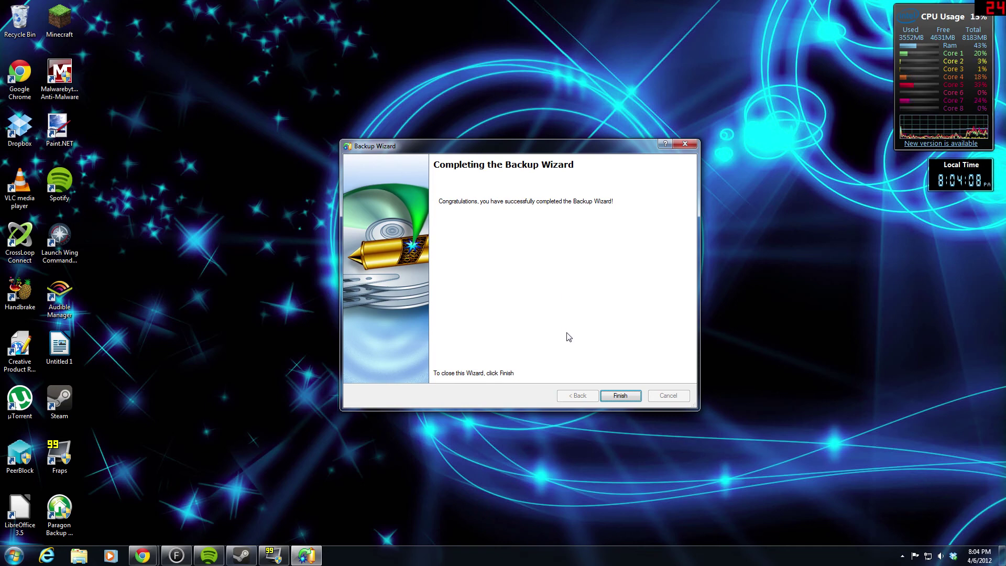
- Close the completed Backup Wizard and bring up Windows Explorer from the taskbar
{"action": "left_click", "coordinate": [618, 396]}
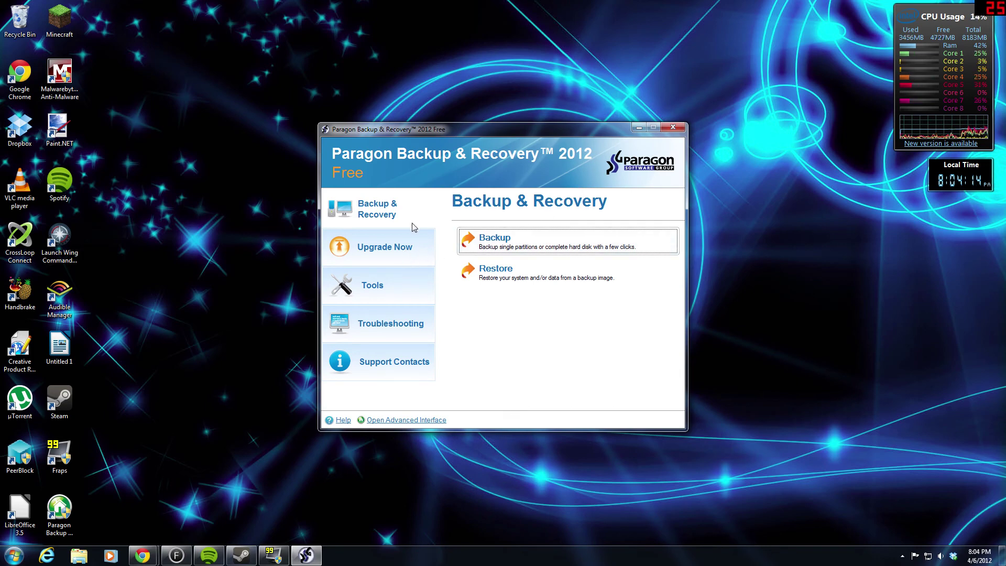
{"action": "left_click", "coordinate": [78, 556]}
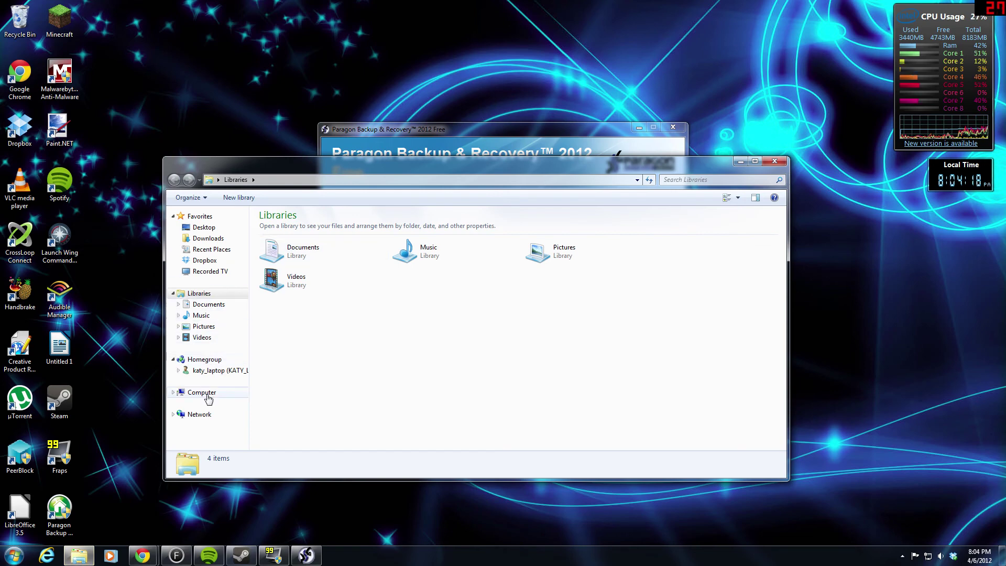
- Browse from Computer into Data (E:)\BACKUPS to locate the new Test_Drive_Image_4-6-2012 folder
{"action": "left_click", "coordinate": [204, 391]}
{"action": "double_click", "coordinate": [571, 239]}
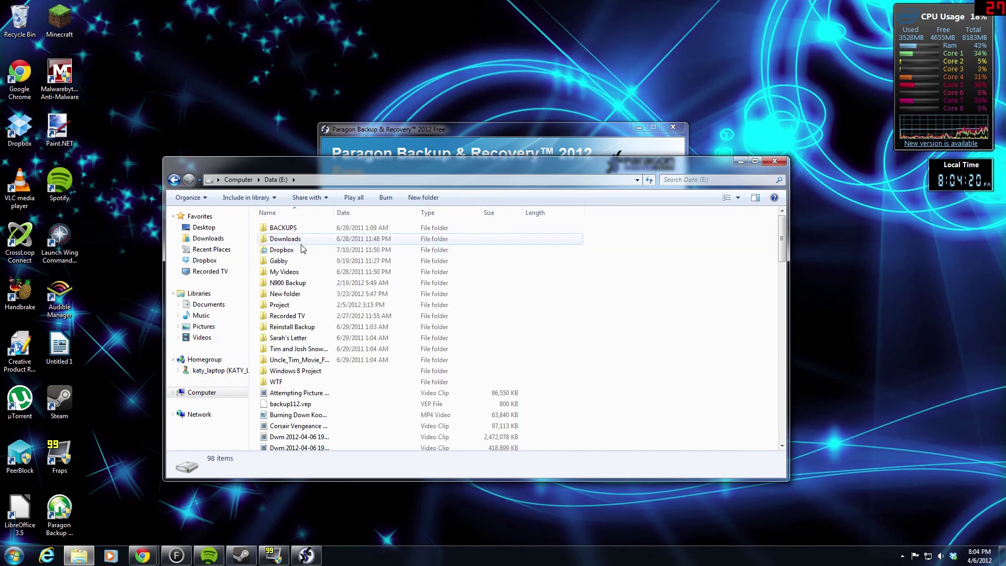
{"action": "double_click", "coordinate": [286, 228]}
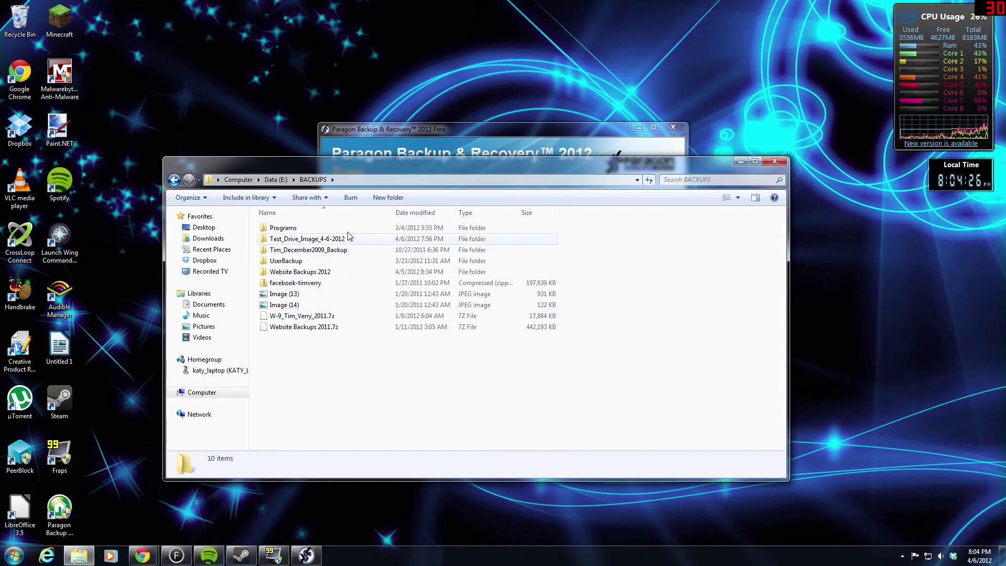
{"action": "mouse_move", "coordinate": [355, 240]}
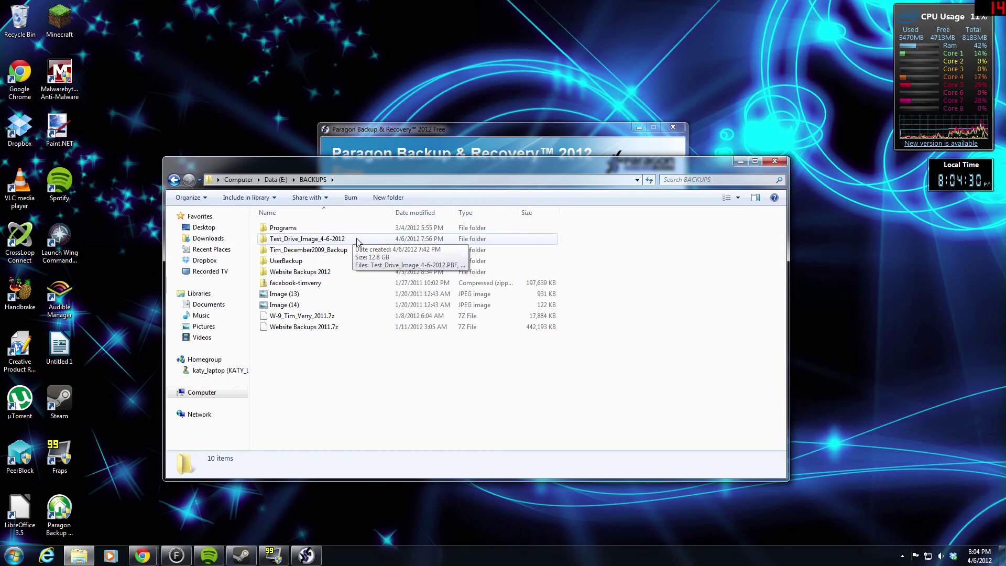
- Inspect the archive files in Test_Drive_Image_4-6-2012, return to BACKUPS, and close Explorer
{"action": "double_click", "coordinate": [355, 240]}
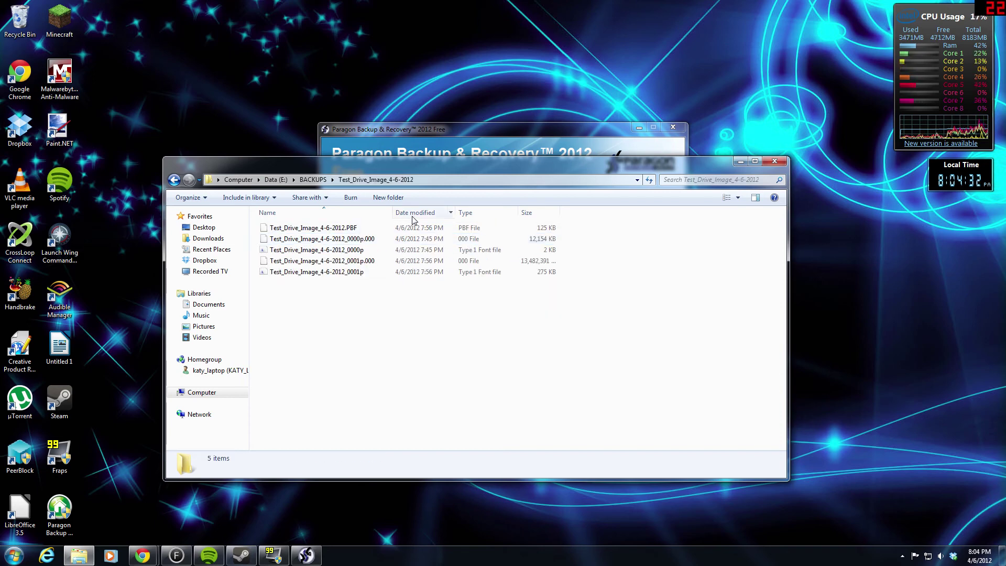
{"action": "mouse_move", "coordinate": [369, 274]}
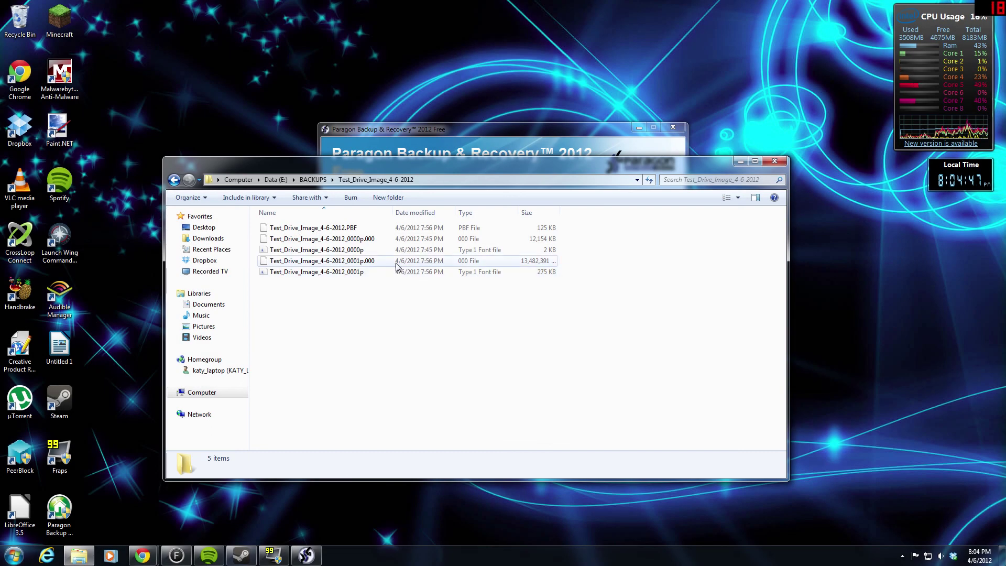
{"action": "mouse_move", "coordinate": [384, 266]}
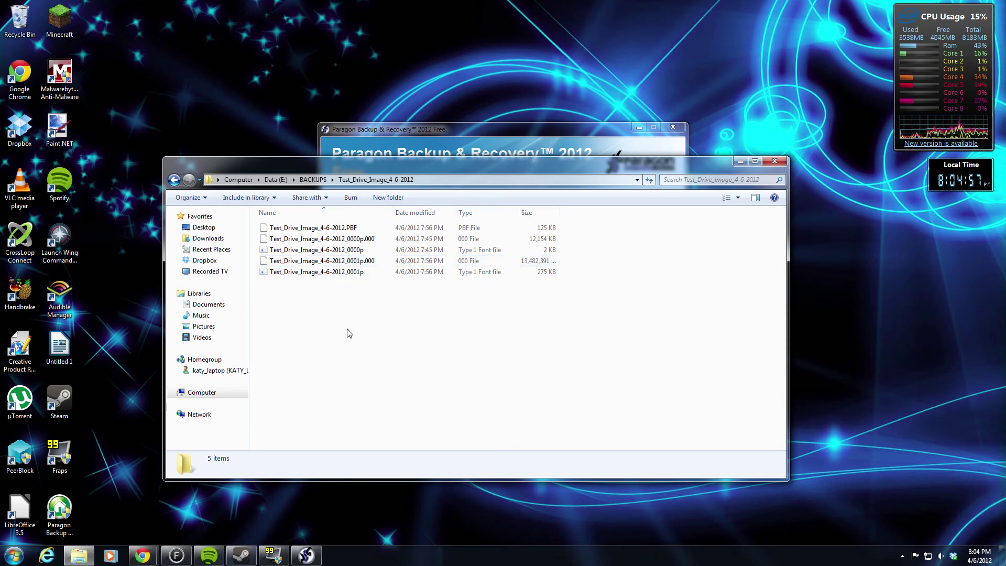
{"action": "key", "text": "BackSpace"}
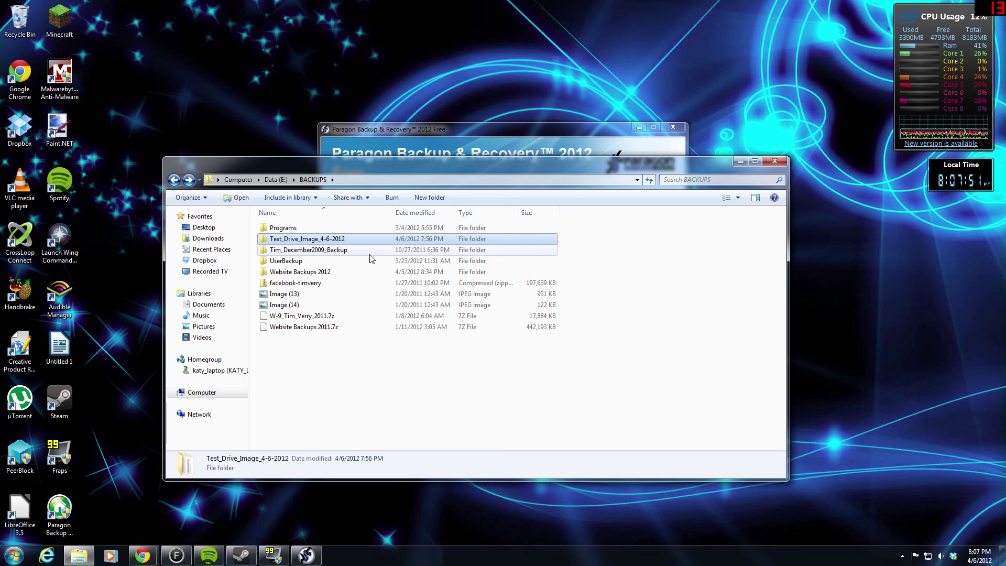
{"action": "left_click", "coordinate": [775, 161]}
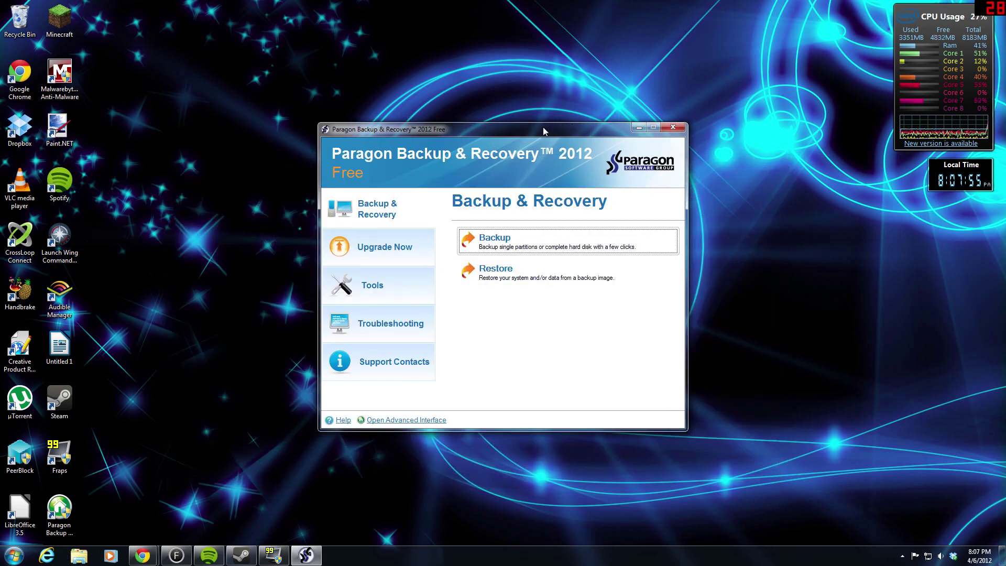